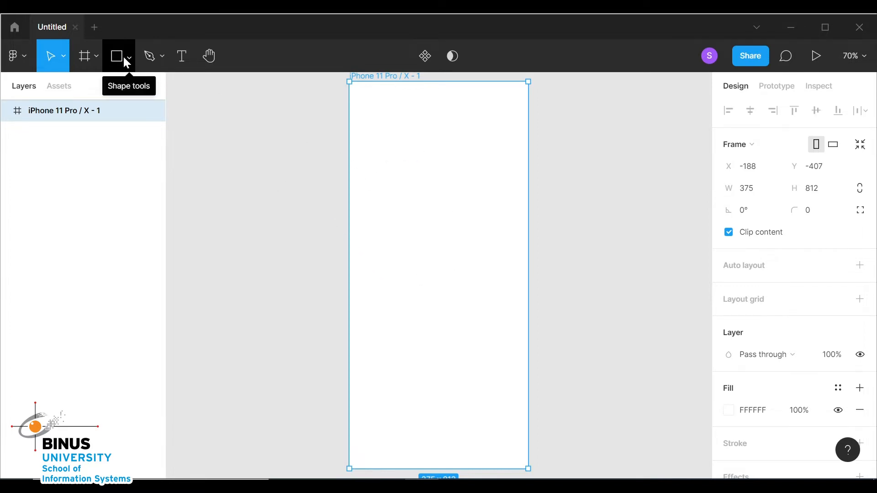
# Draw a rectangle about 112 × 163 near the left edge of the iPhone 11 Pro / X frame
pyautogui.click(128, 60)
pyautogui.click(111, 89)
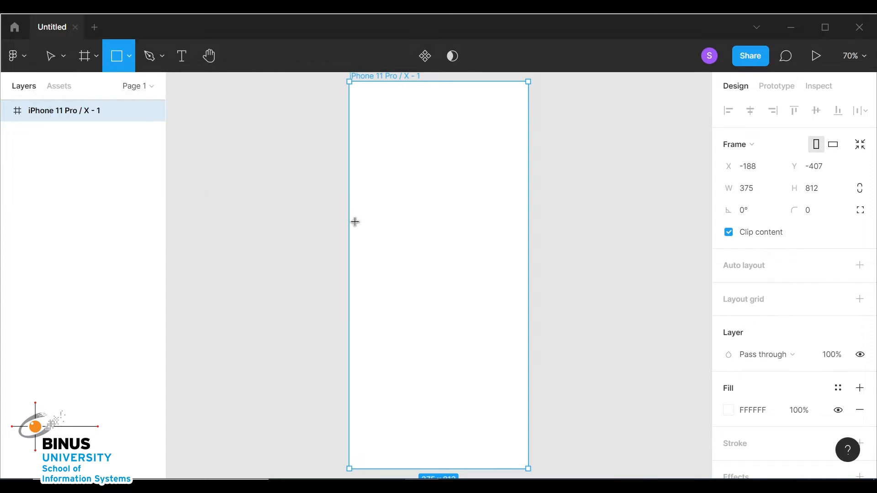
pyautogui.moveTo(360, 186)
pyautogui.mouseDown()
pyautogui.moveTo(426, 274)
pyautogui.moveTo(415, 263)
pyautogui.mouseUp()
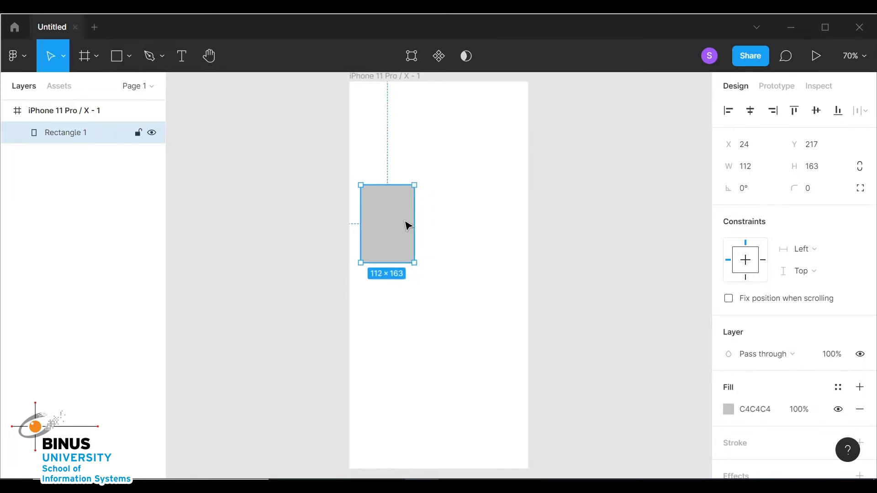
# Duplicate the rectangle three times into an evenly spaced horizontal row that extends past the phone frame's right edge
pyautogui.hotkey('ctrl', 'd')
pyautogui.moveTo(392, 219); pyautogui.dragTo(450, 223)
pyautogui.hotkey('ctrl', 'd')
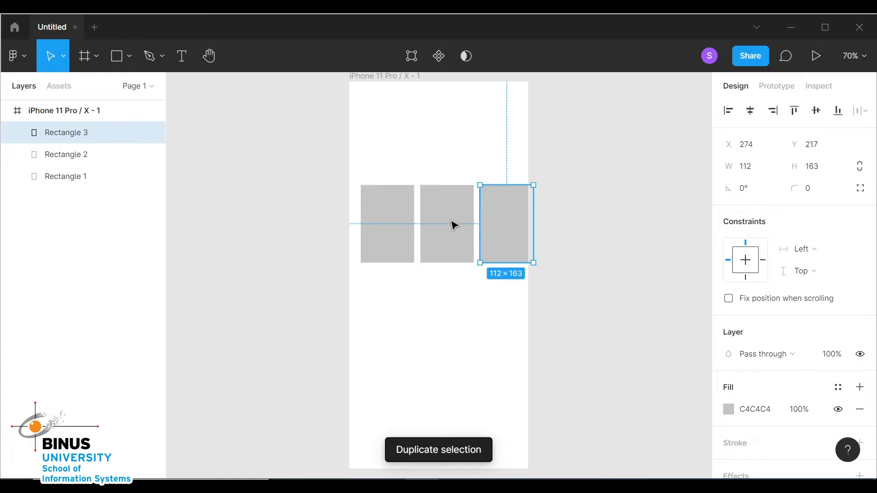
pyautogui.hotkey('ctrl', 'd')
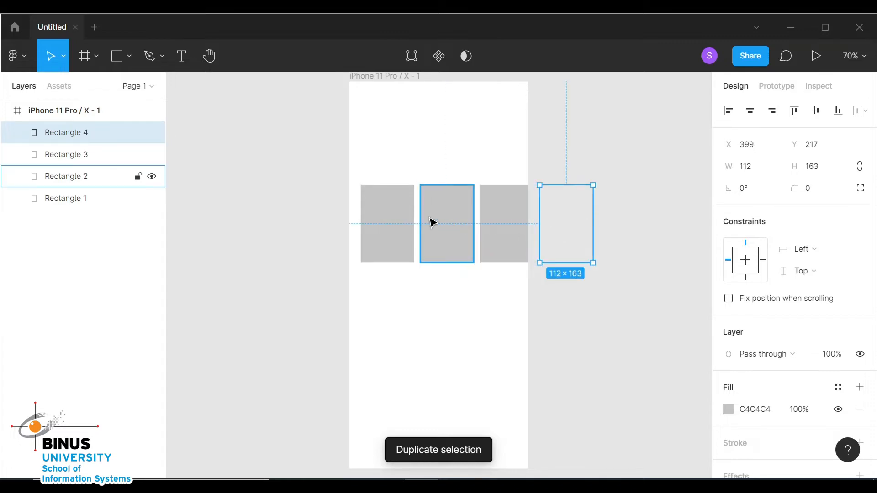
# Fill the fourth rectangle with a technology image from the Unsplash plugin
pyautogui.rightClick(560, 200)
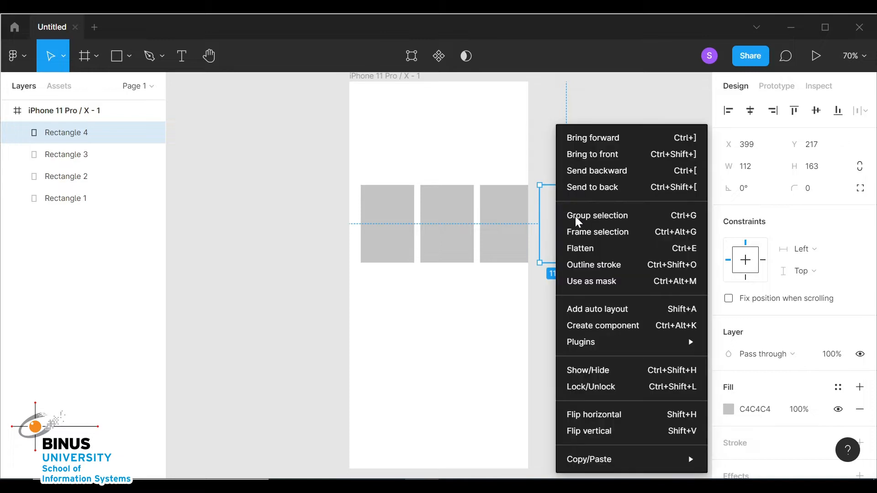
pyautogui.moveTo(593, 350)
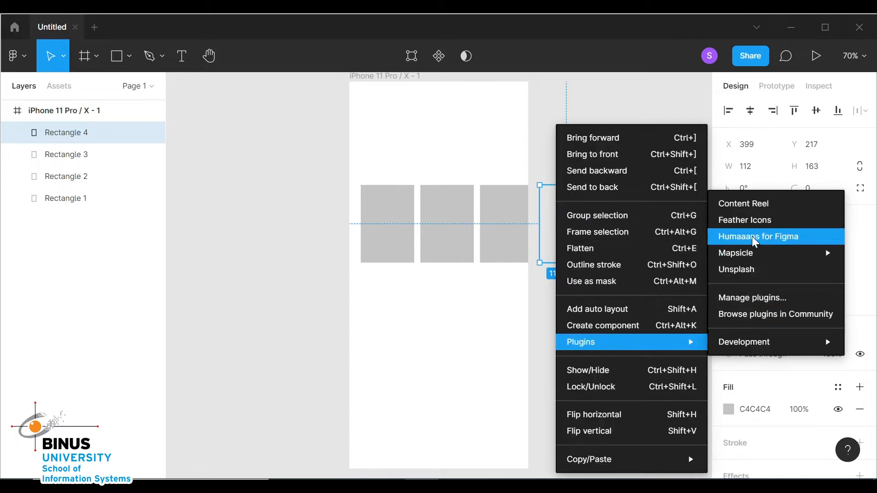
pyautogui.moveTo(753, 255)
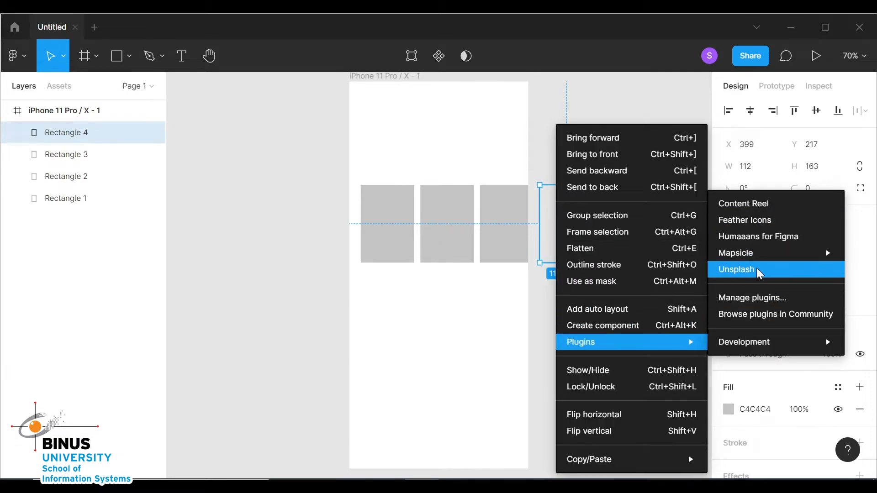
pyautogui.click(741, 273)
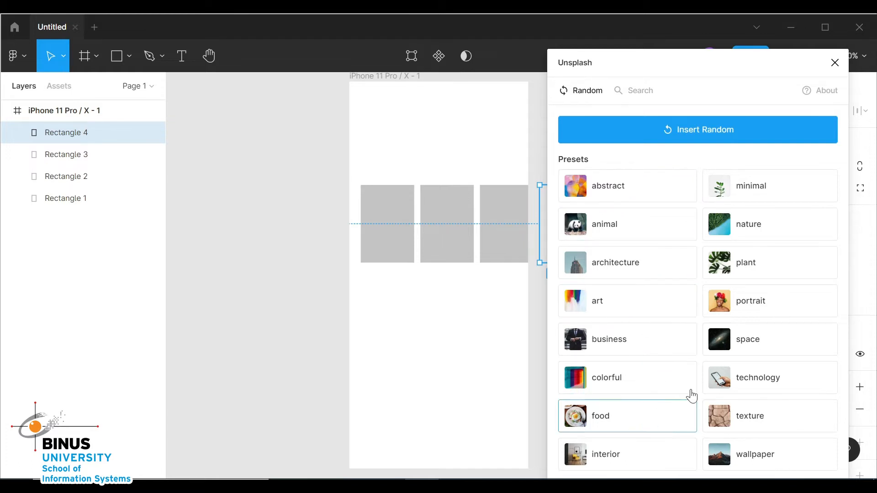
pyautogui.click(753, 383)
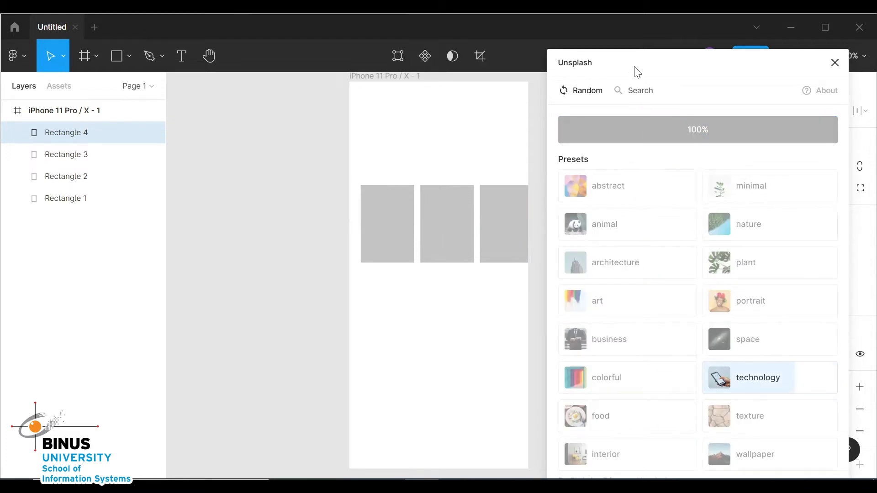
# Turn off content clipping for the iPhone 11 Pro / X frame
pyautogui.moveTo(646, 64); pyautogui.dragTo(712, 60)
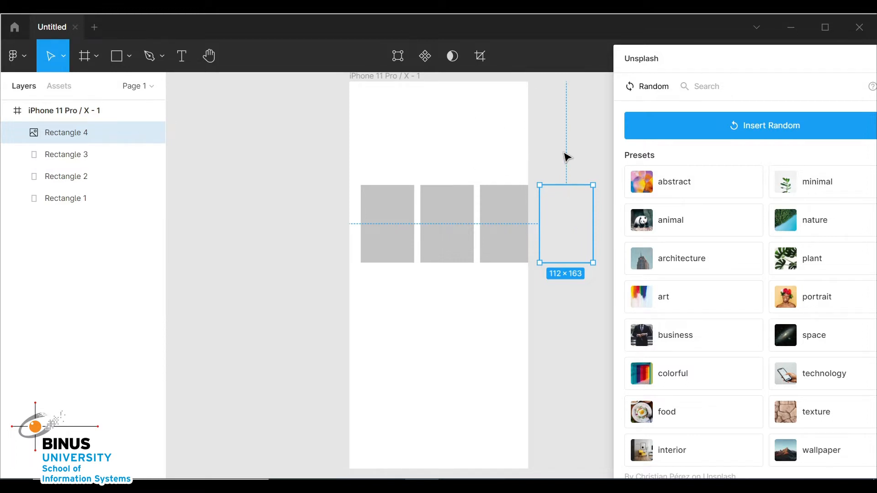
pyautogui.click(488, 129)
pyautogui.click(388, 77)
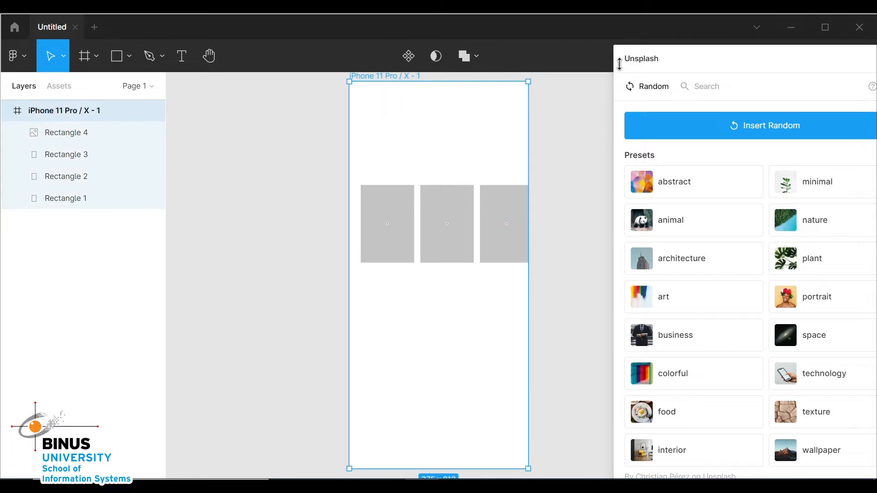
pyautogui.moveTo(667, 71); pyautogui.dragTo(157, 110)
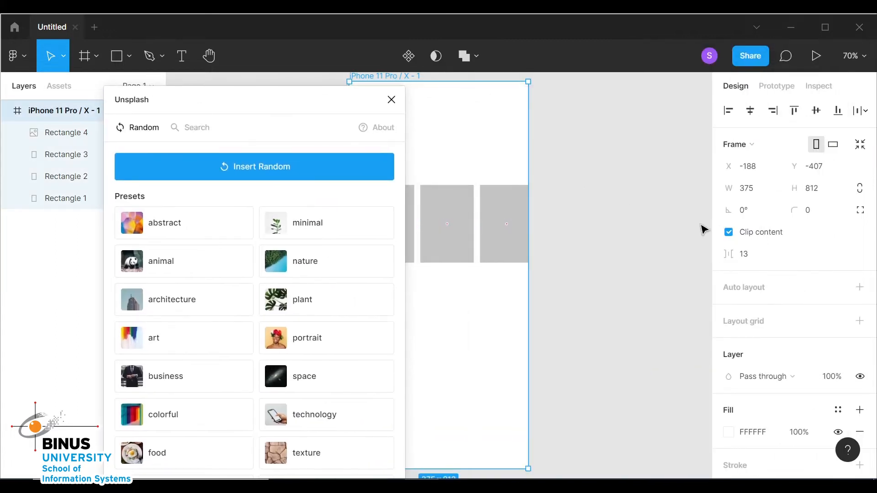
pyautogui.click(730, 233)
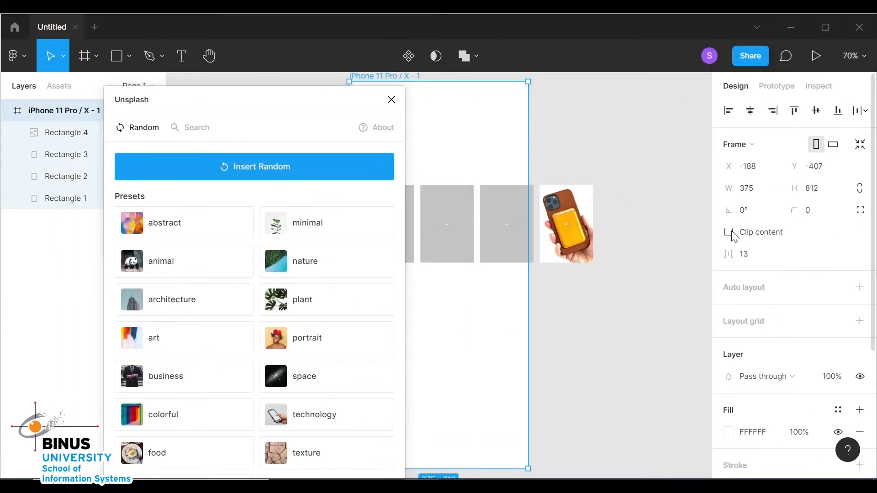
# Fill the other three rectangles with Unsplash technology images and close the plugin
pyautogui.moveTo(288, 108); pyautogui.dragTo(769, 86)
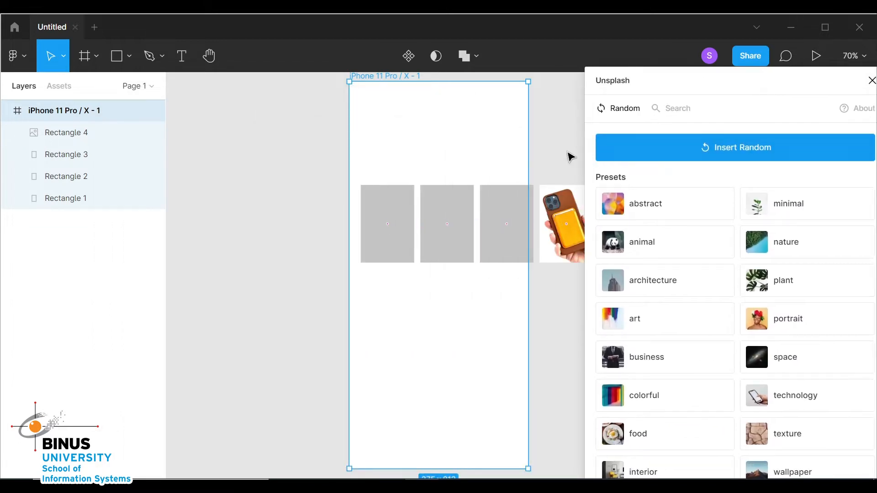
pyautogui.click(501, 208)
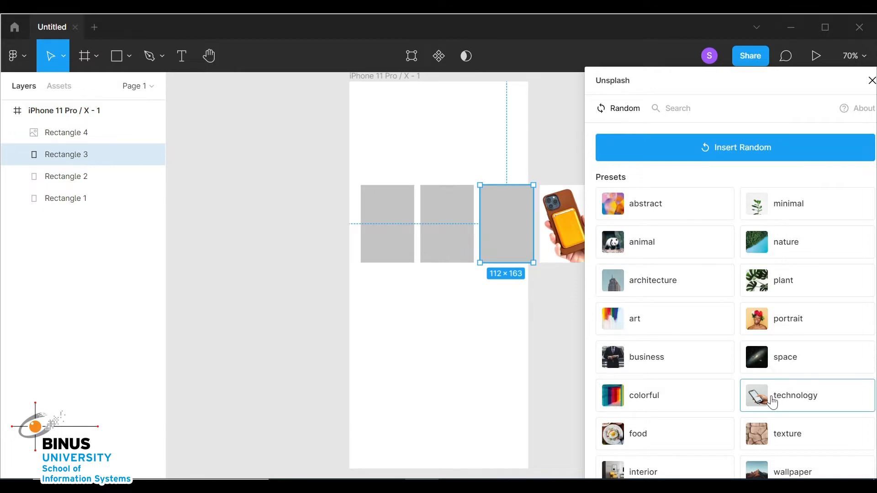
pyautogui.click(793, 393)
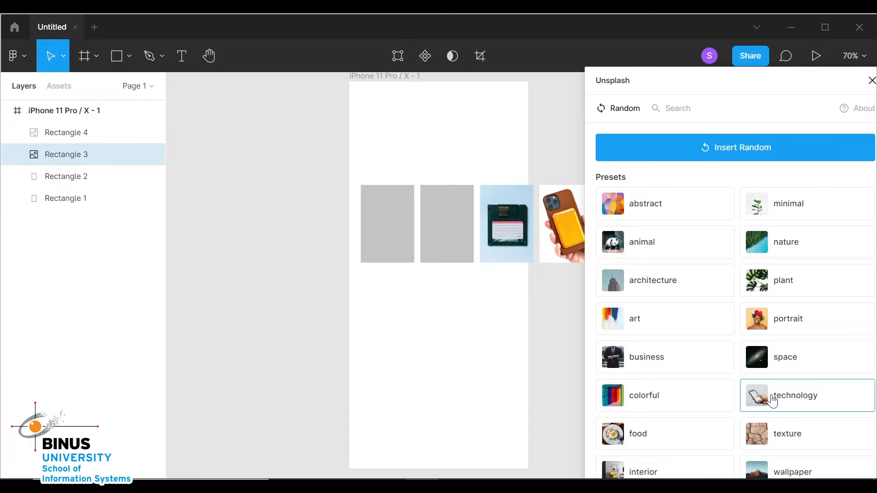
pyautogui.click(448, 227)
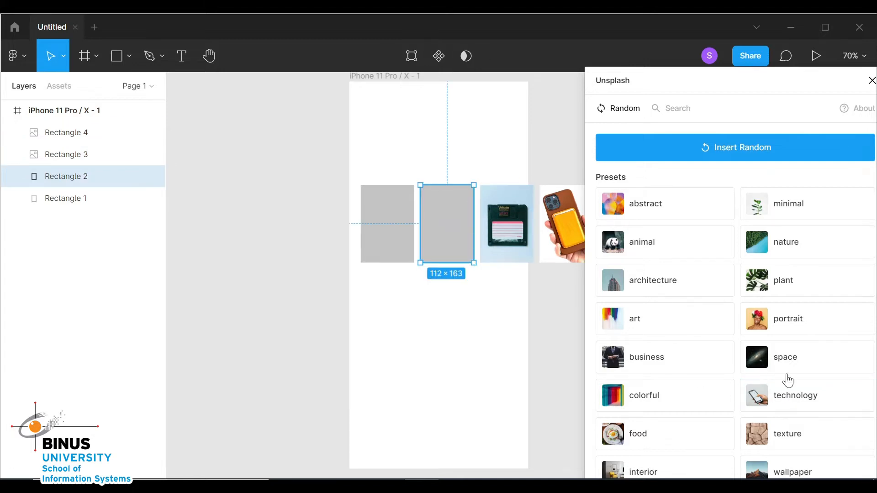
pyautogui.click(793, 399)
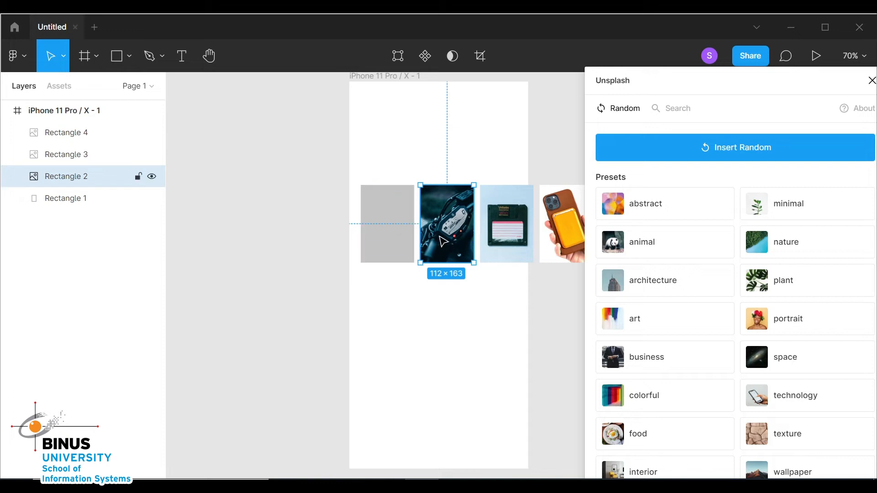
pyautogui.click(385, 215)
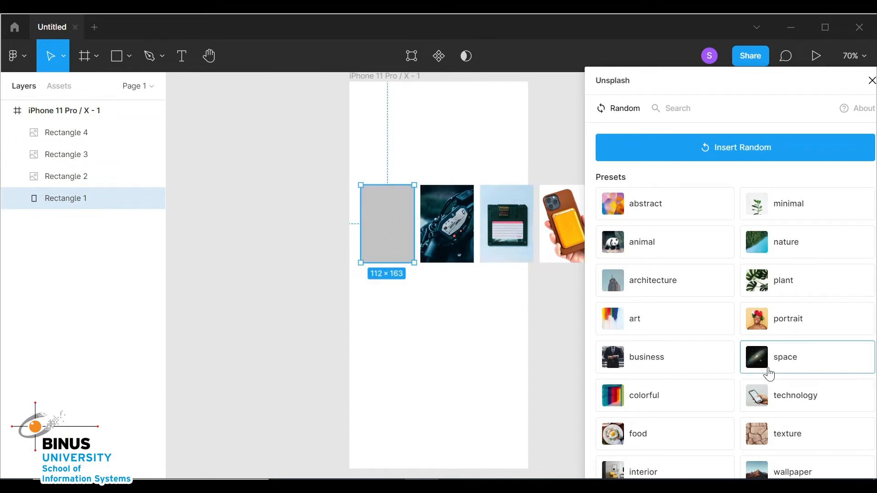
pyautogui.click(789, 399)
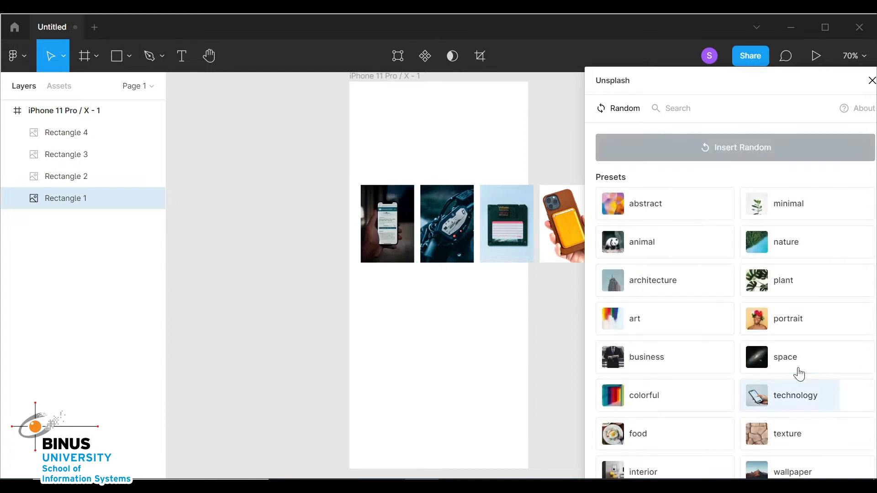
pyautogui.click(872, 82)
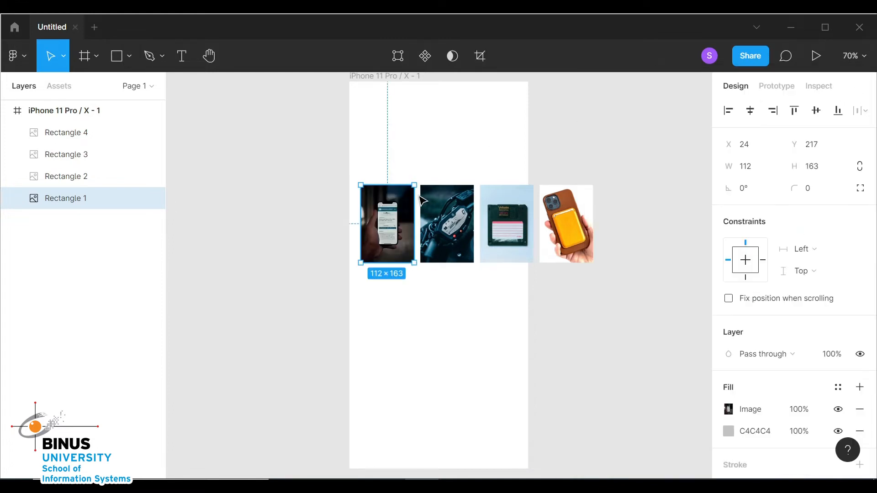
pyautogui.click(438, 206)
pyautogui.click(525, 220)
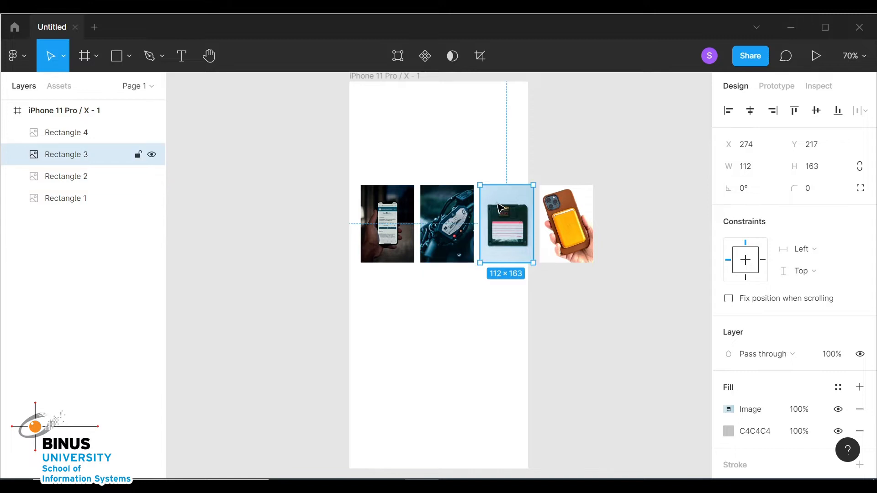
pyautogui.click(554, 205)
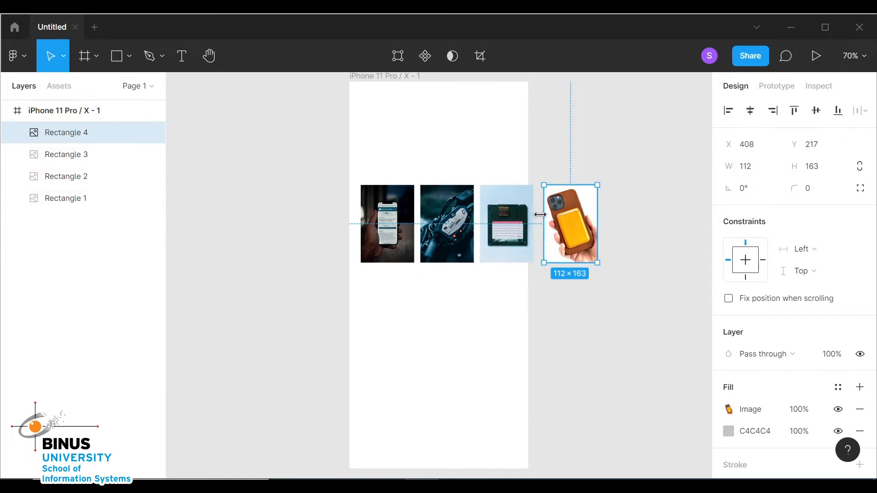
pyautogui.click(526, 213)
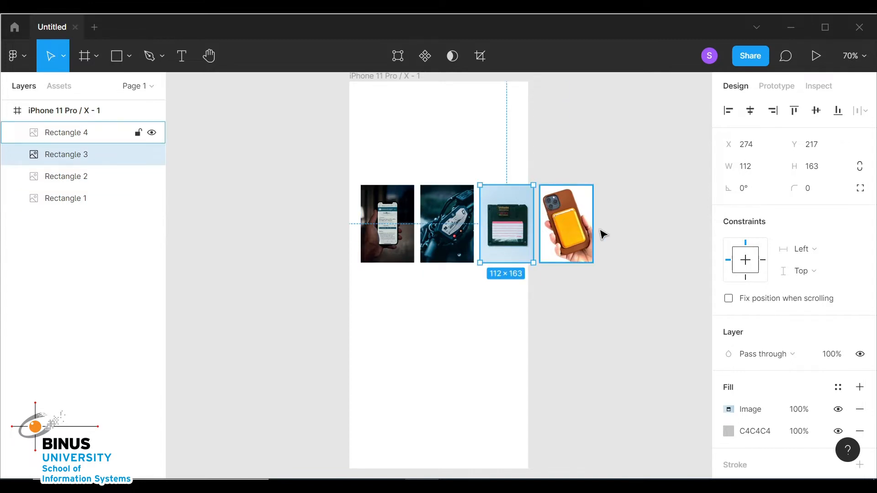
pyautogui.click(613, 237)
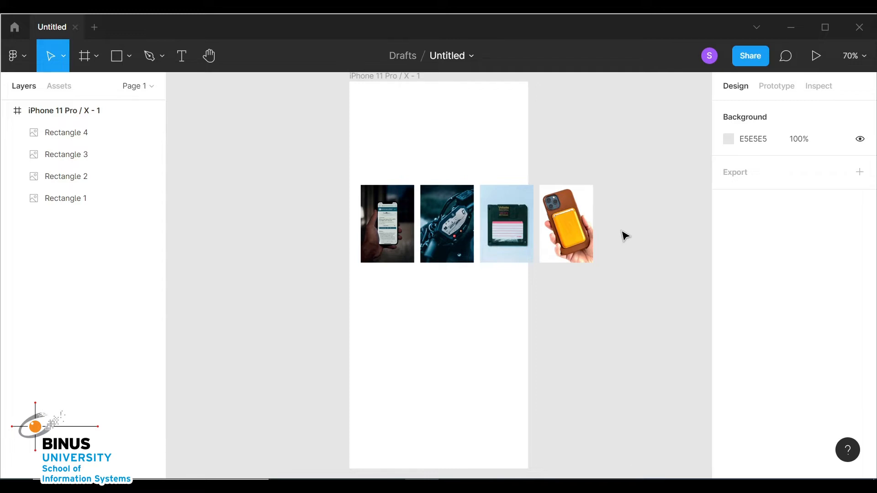
# Wrap the four image rectangles together in a new frame
pyautogui.moveTo(635, 269); pyautogui.dragTo(389, 185)
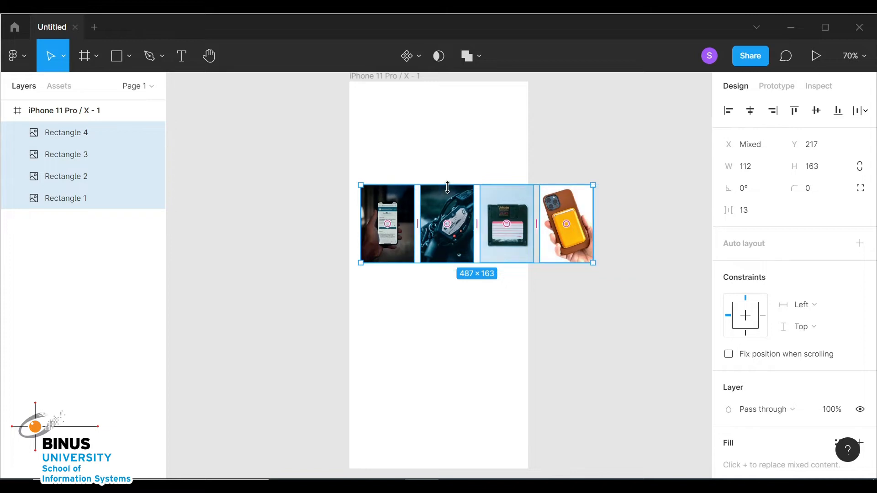
pyautogui.rightClick(436, 202)
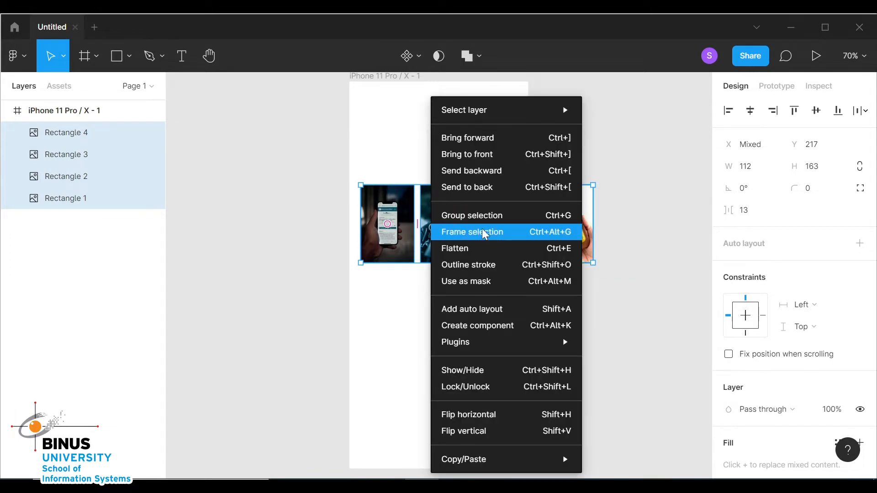
pyautogui.click(521, 233)
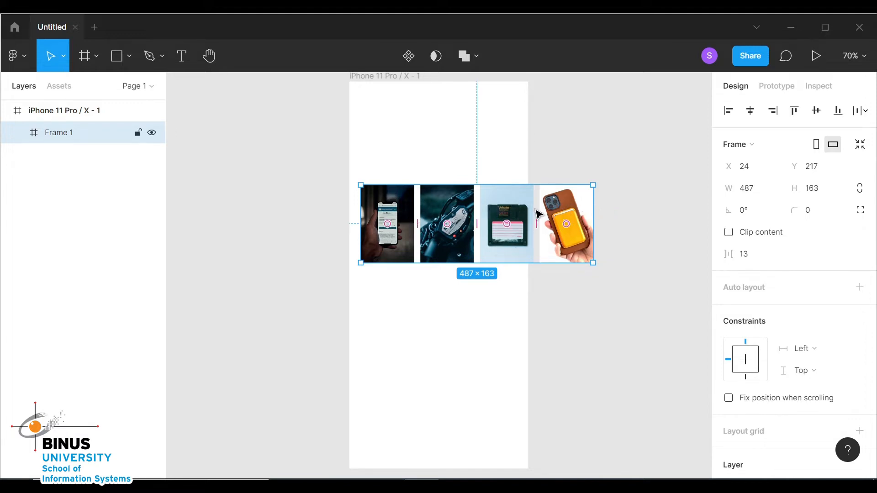
# Narrow the image frame to about 331 wide, inside the phone screen, and enable content clipping on it
pyautogui.moveTo(586, 208); pyautogui.dragTo(517, 203)
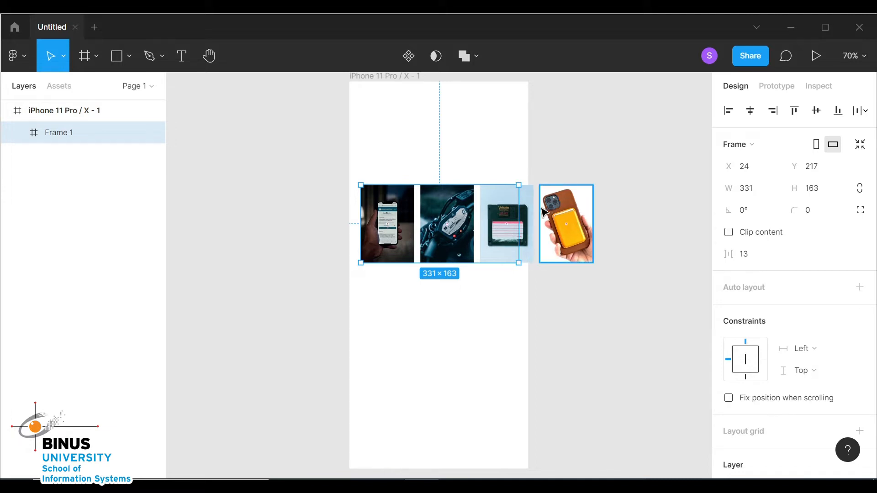
pyautogui.click(729, 233)
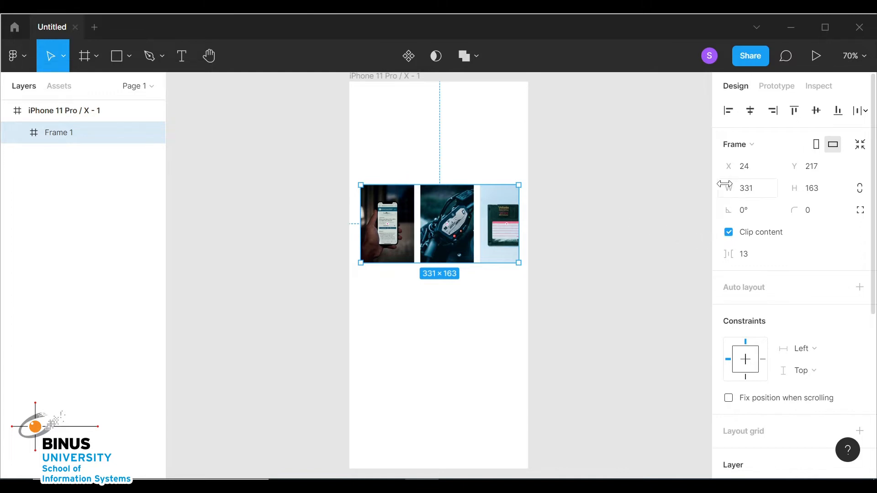
# Set the image frame's prototype overflow behavior to horizontal scrolling
pyautogui.click(772, 87)
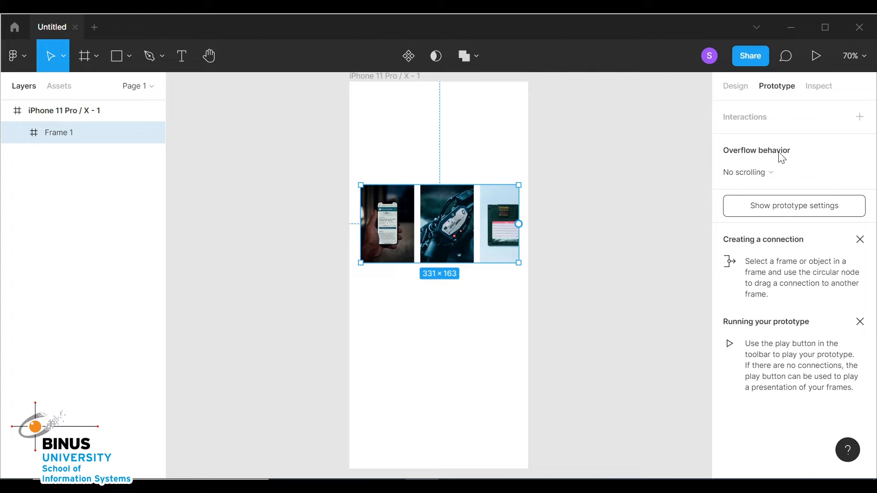
pyautogui.click(752, 172)
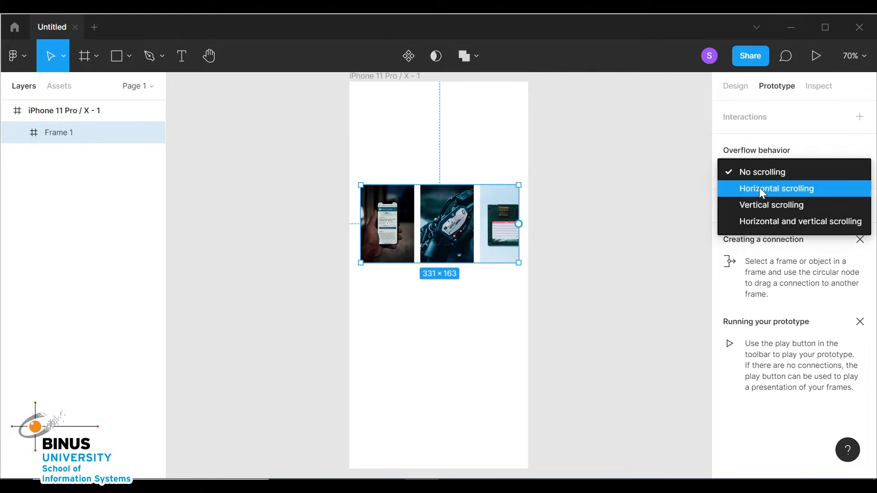
pyautogui.click(759, 188)
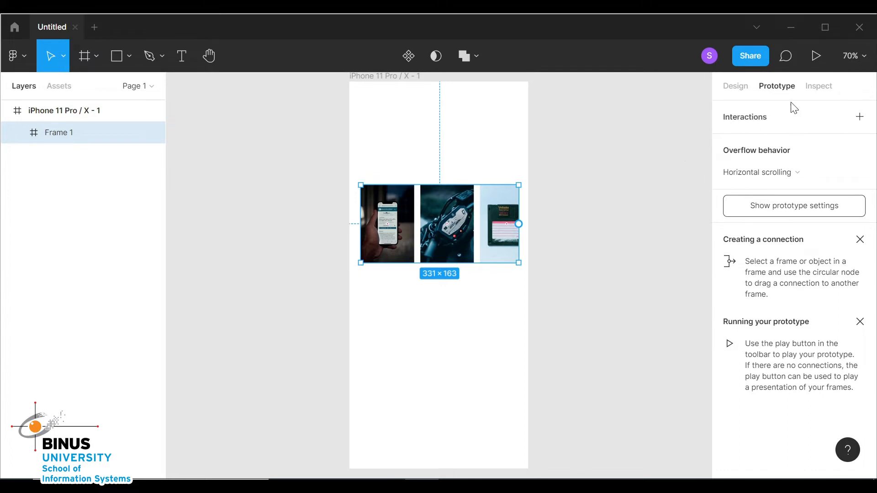
# Run the prototype and test scrolling the image row horizontally in both directions
pyautogui.click(811, 54)
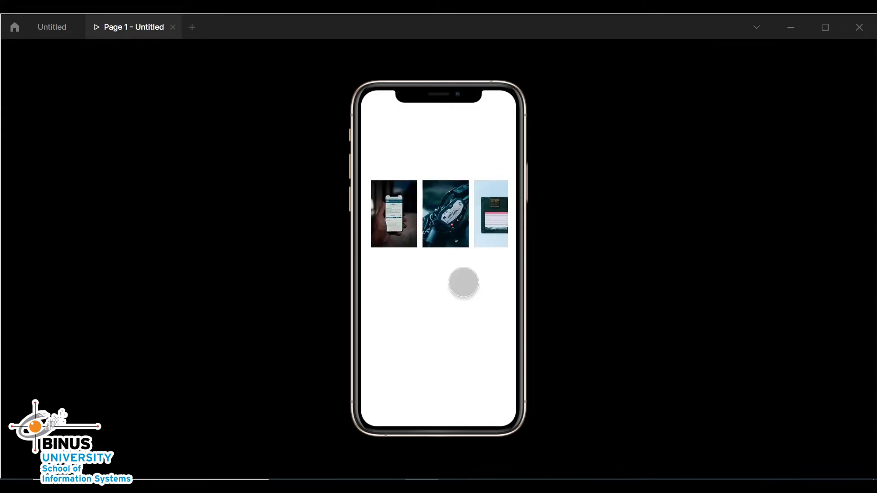
pyautogui.moveTo(490, 213); pyautogui.dragTo(392, 215)
pyautogui.moveTo(439, 214); pyautogui.dragTo(500, 212)
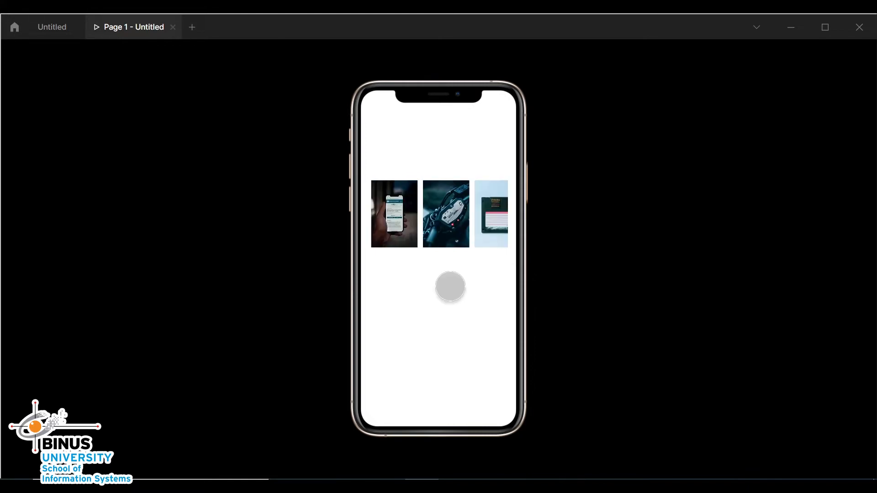
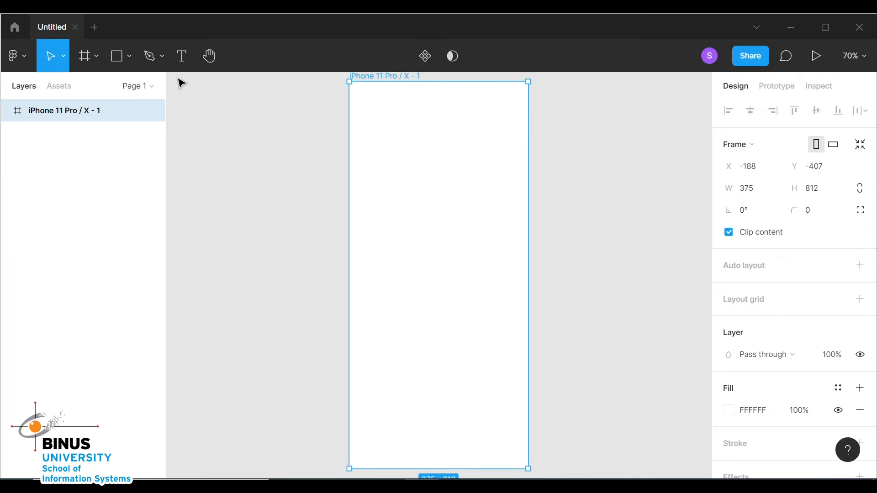
# Add a text box reading "home" inside the iPhone 11 Pro / X frame and narrow it to about 31 wide
pyautogui.click(177, 57)
pyautogui.moveTo(374, 276); pyautogui.dragTo(405, 293)
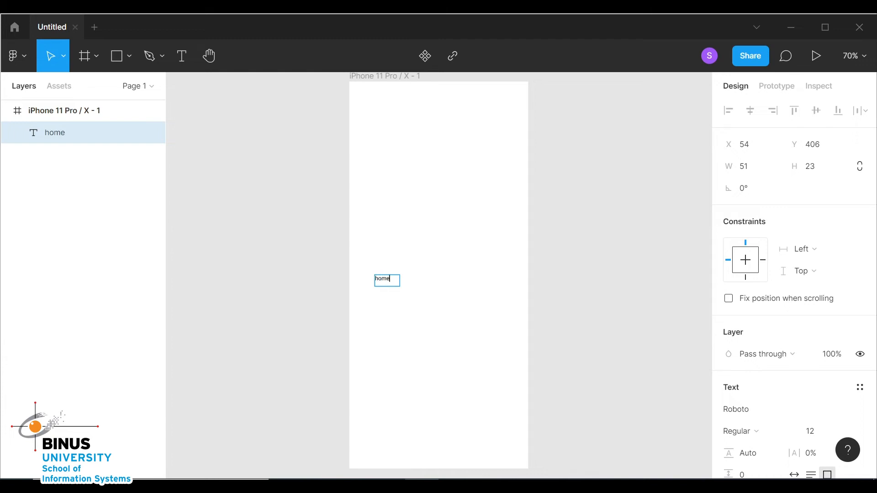
pyautogui.scroll(5, 390, 297)
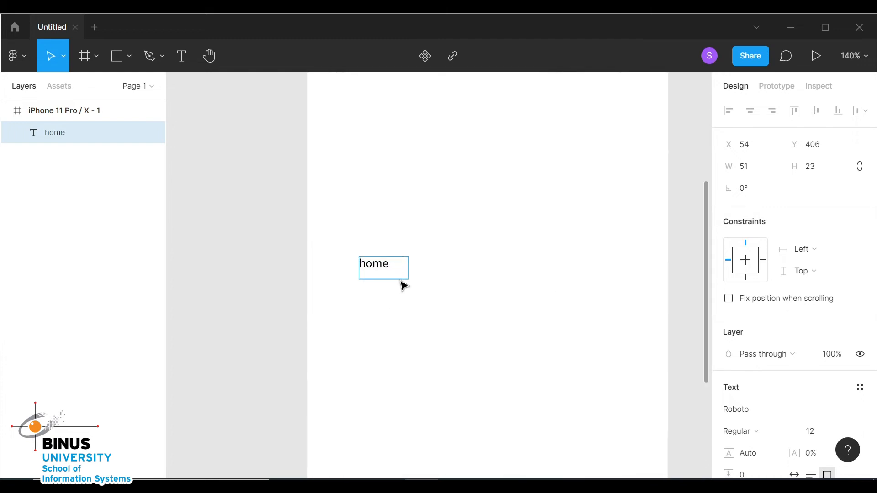
pyautogui.press('Escape')
pyautogui.moveTo(408, 267); pyautogui.dragTo(392, 267)
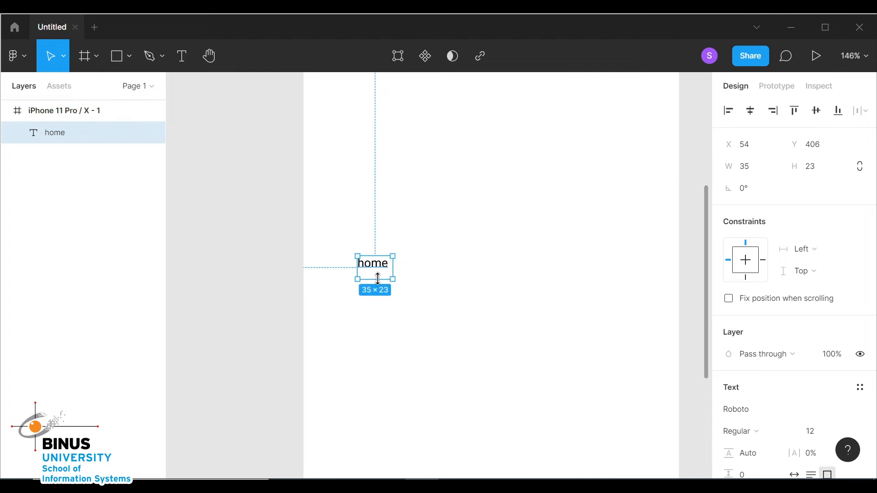
pyautogui.moveTo(388, 267); pyautogui.dragTo(384, 266)
pyautogui.click(421, 264)
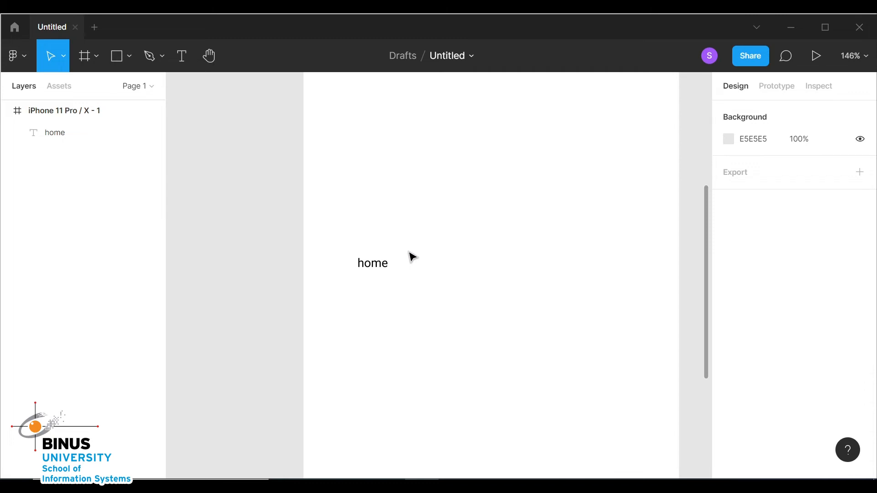
# Add auto layout to the "home" text and expand the resulting frame in the layer list
pyautogui.click(372, 264)
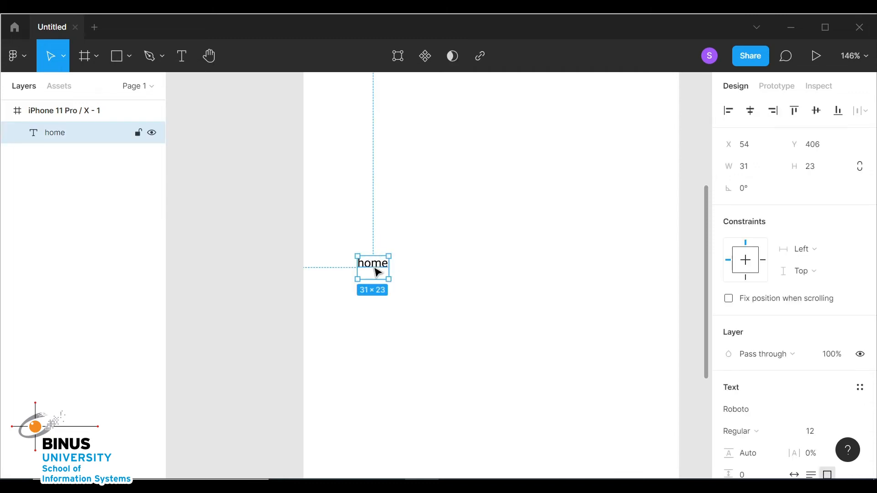
pyautogui.rightClick(377, 273)
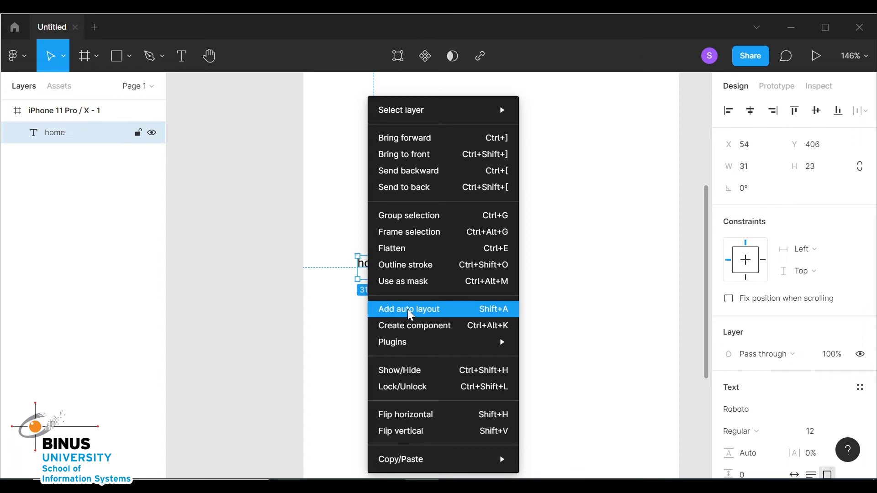
pyautogui.click(494, 313)
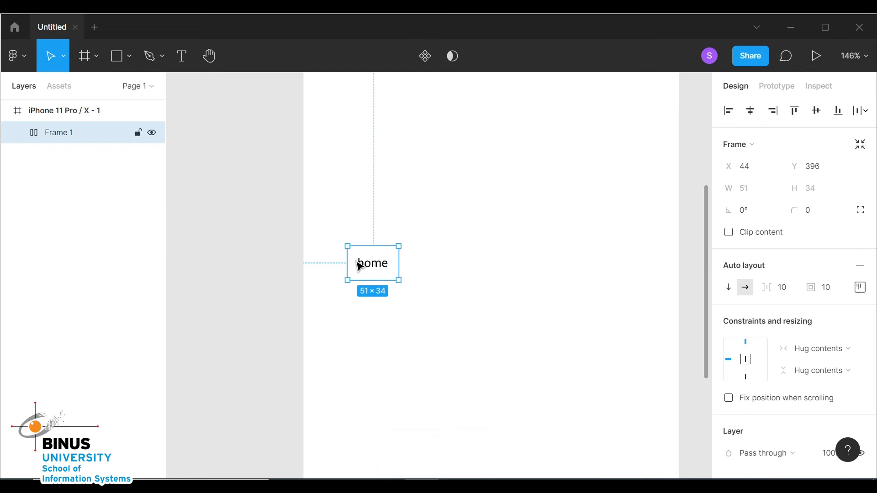
pyautogui.click(18, 133)
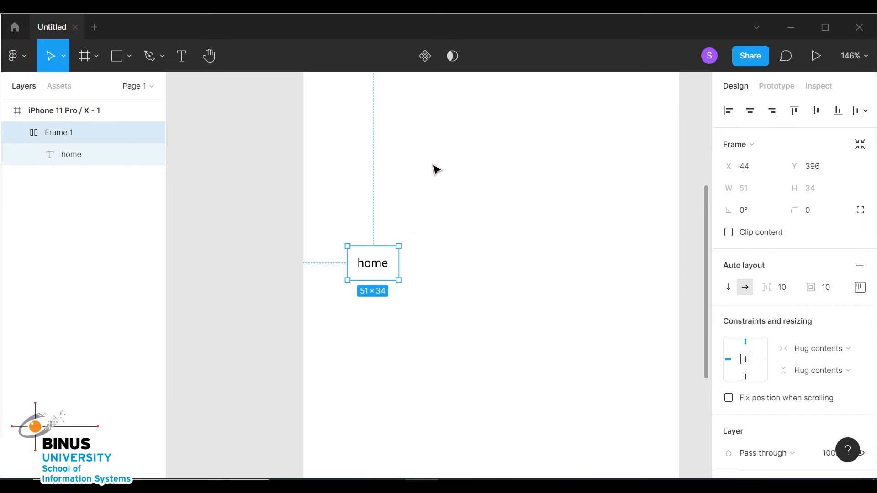
# Insert the home icon from the Feather Icons plugin and place it before the "home" text inside the auto layout frame
pyautogui.rightClick(454, 152)
pyautogui.moveTo(476, 341)
pyautogui.moveTo(627, 341)
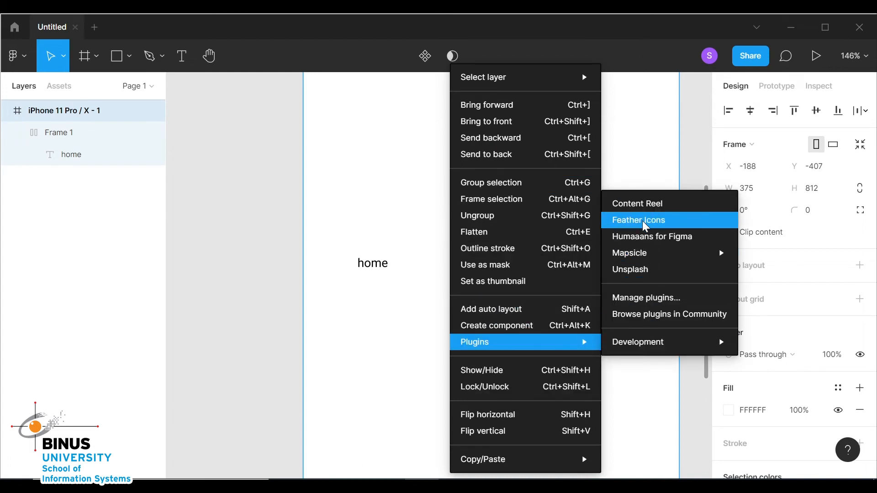
pyautogui.click(644, 222)
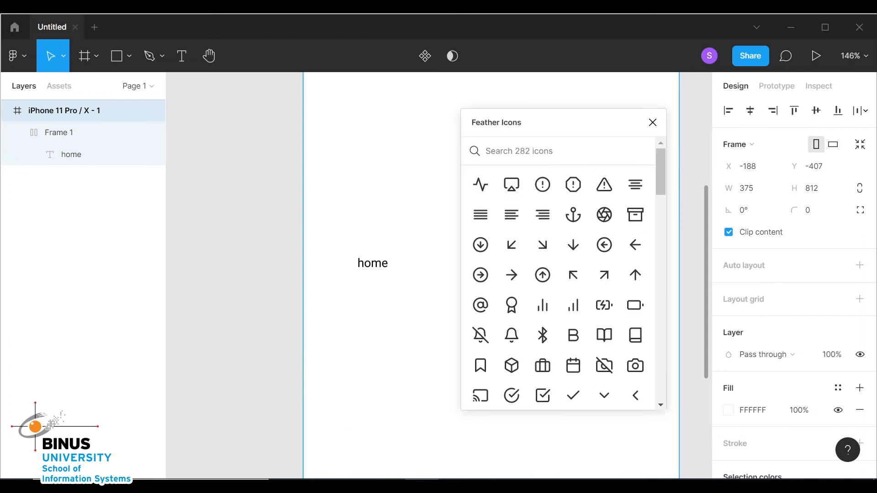
pyautogui.write('home')
pyautogui.click(482, 186)
pyautogui.click(653, 122)
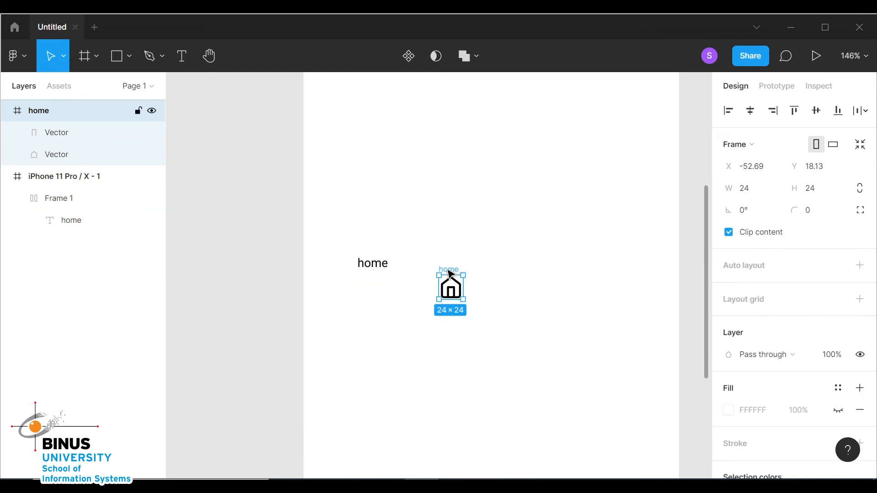
pyautogui.moveTo(454, 273); pyautogui.dragTo(363, 250)
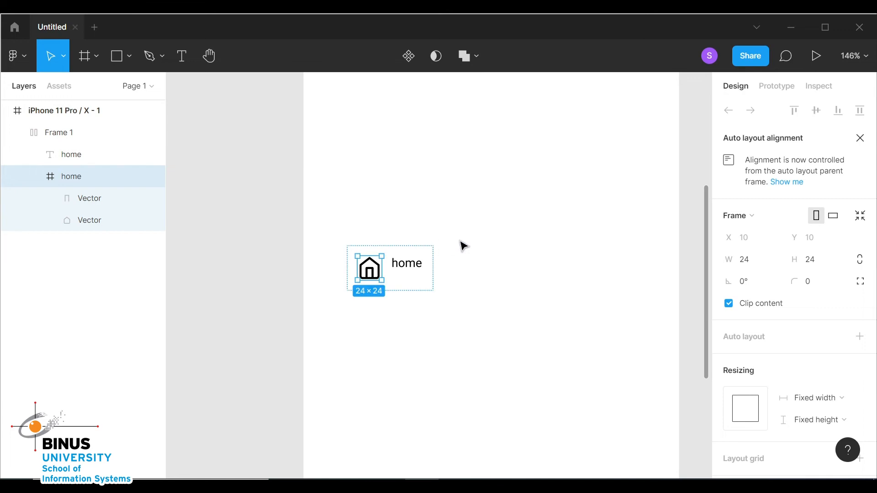
pyautogui.click(462, 246)
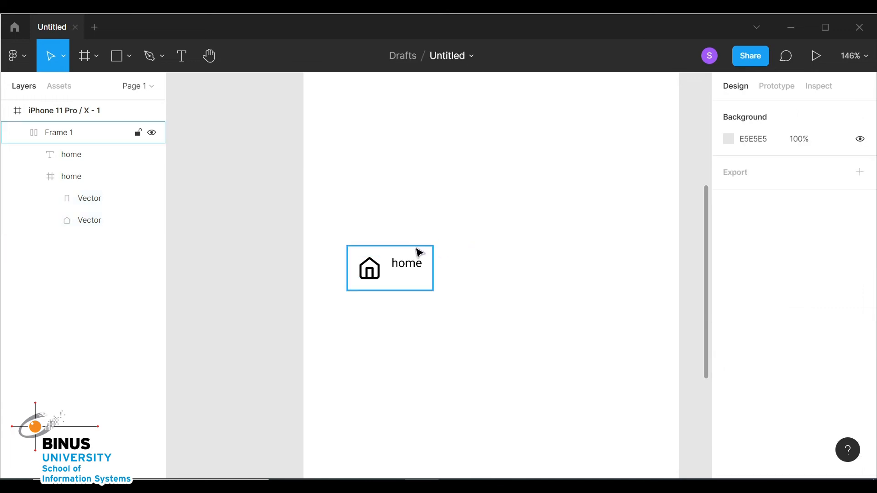
# Set the icon-and-label frame's auto layout direction to vertical and its alignment to top center
pyautogui.click(410, 265)
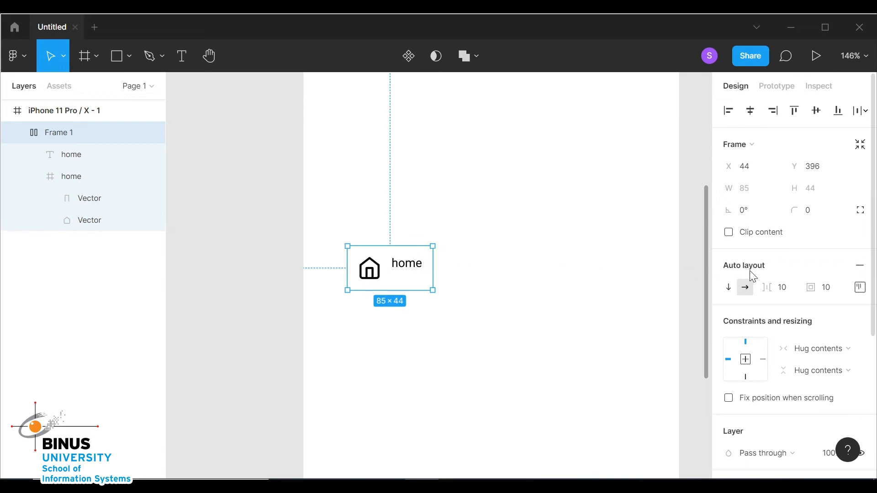
pyautogui.click(729, 288)
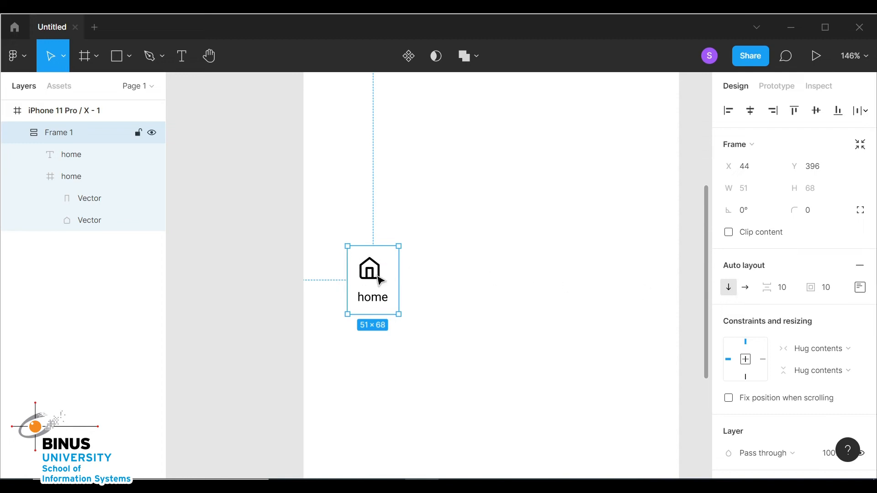
pyautogui.click(860, 288)
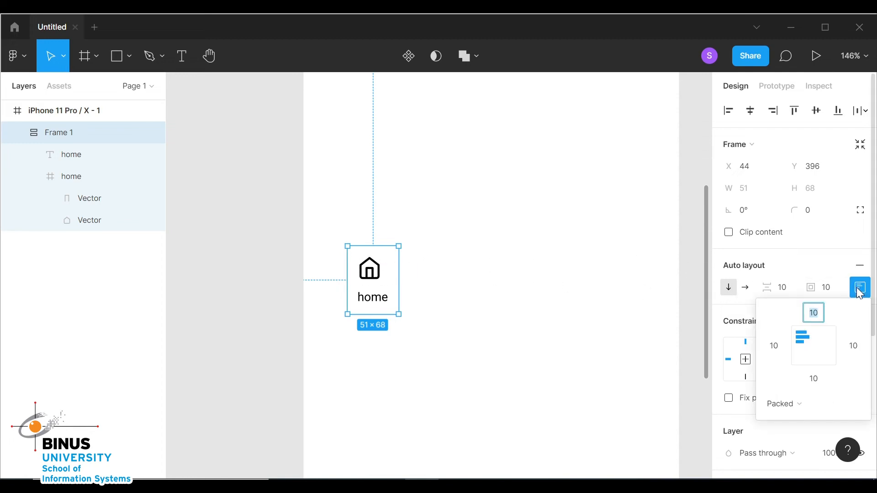
pyautogui.click(814, 336)
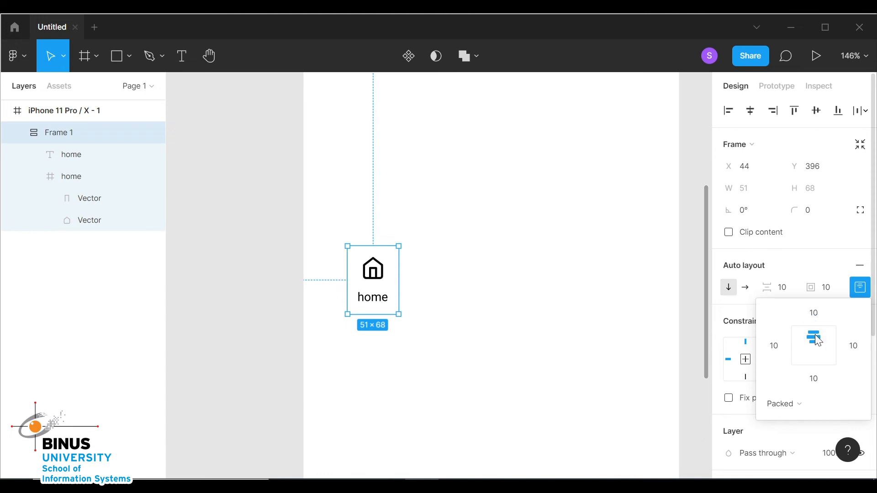
pyautogui.click(433, 282)
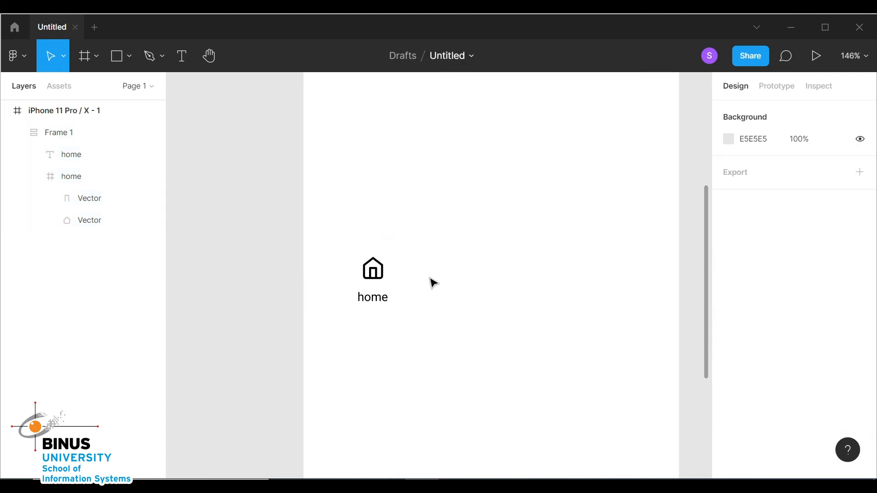
# Wrap the home icon-and-label frame in a second, horizontal auto layout frame and check its nested layers
pyautogui.click(385, 261)
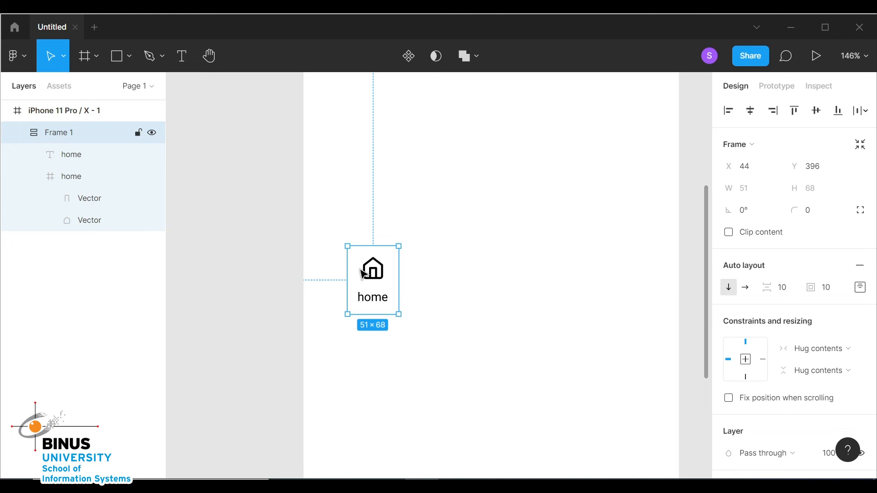
pyautogui.hotkey('shift', 'a')
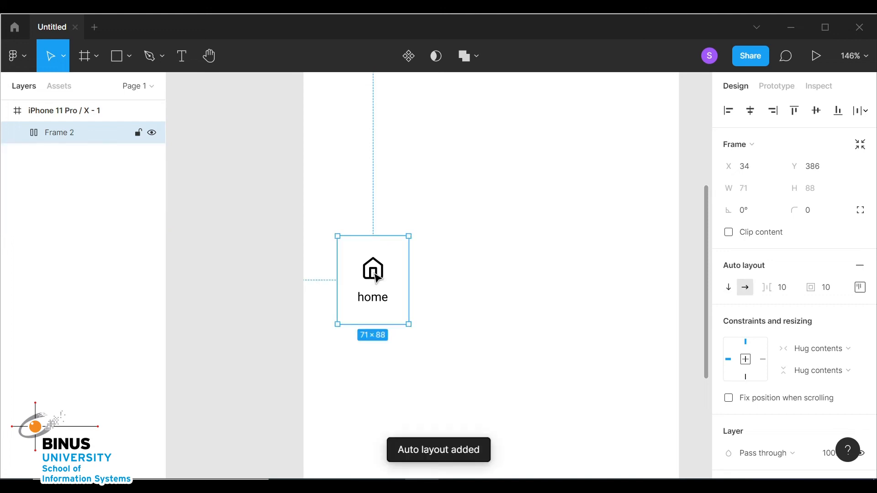
pyautogui.click(17, 133)
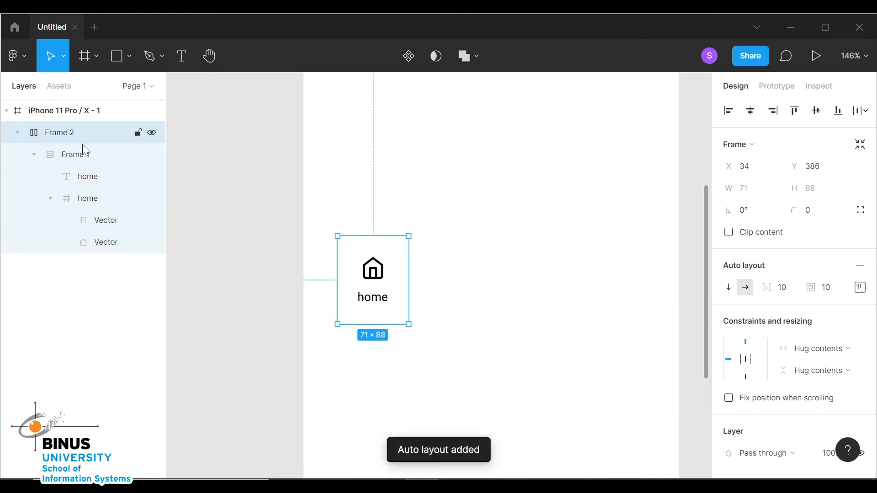
pyautogui.click(79, 158)
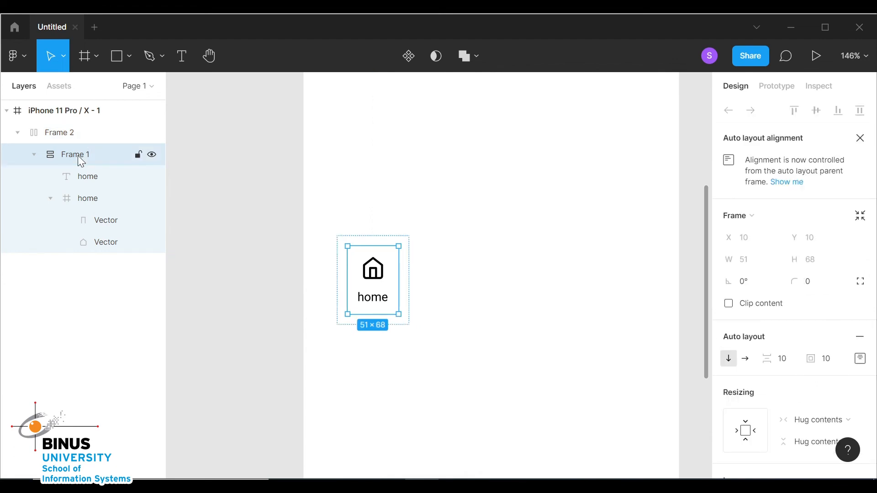
pyautogui.click(77, 141)
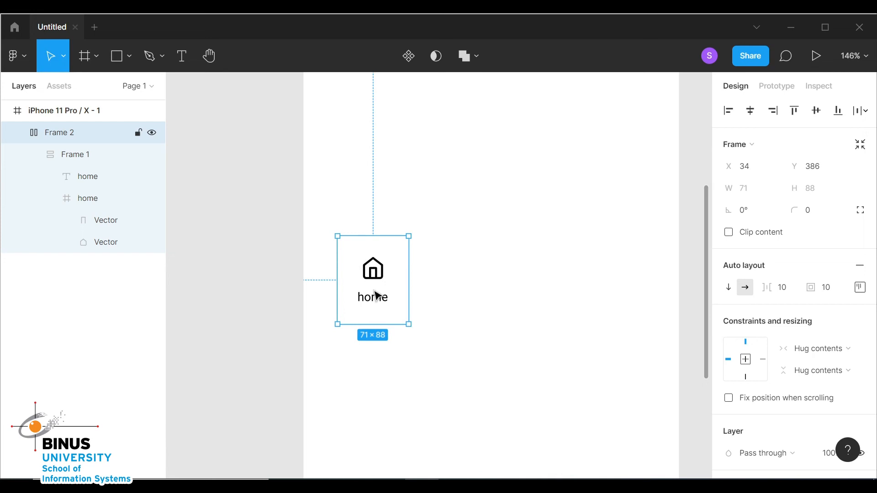
# Duplicate the inner home item twice within the horizontal auto layout frame to make three items
pyautogui.click(85, 159)
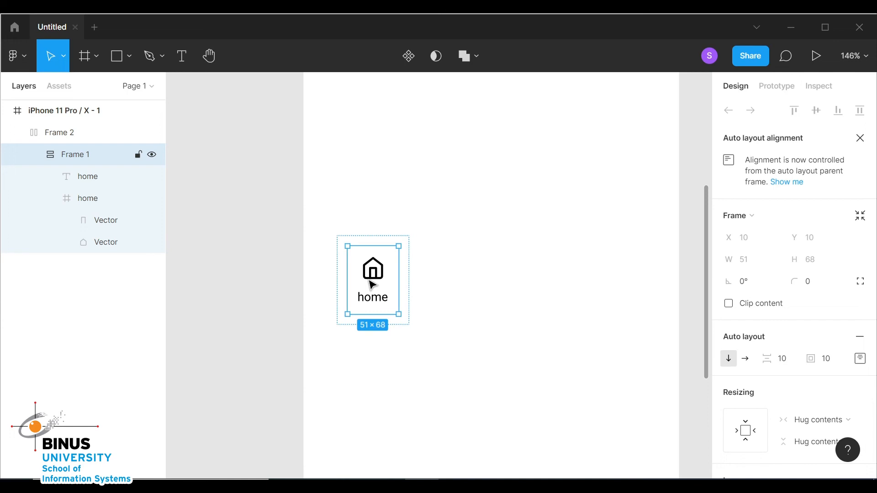
pyautogui.hotkey('ctrl', 'd')
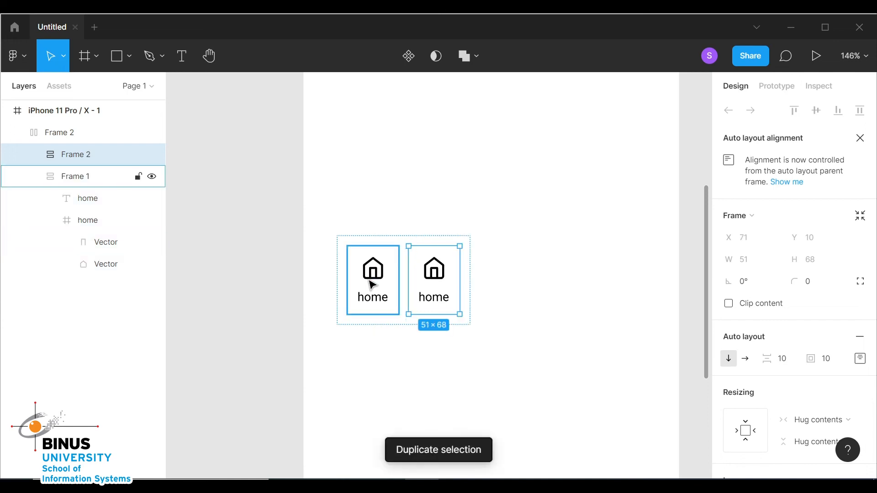
pyautogui.hotkey('ctrl', 'd')
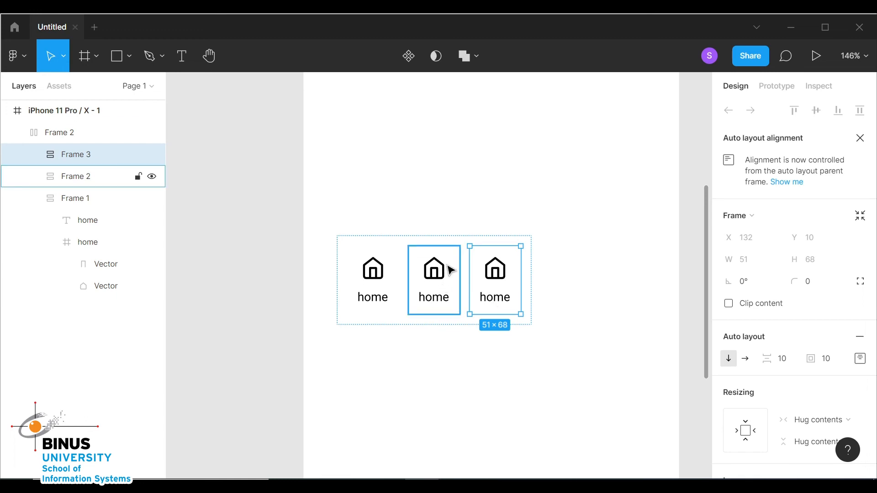
# Change the middle item's label text to "notification"
pyautogui.click(432, 300)
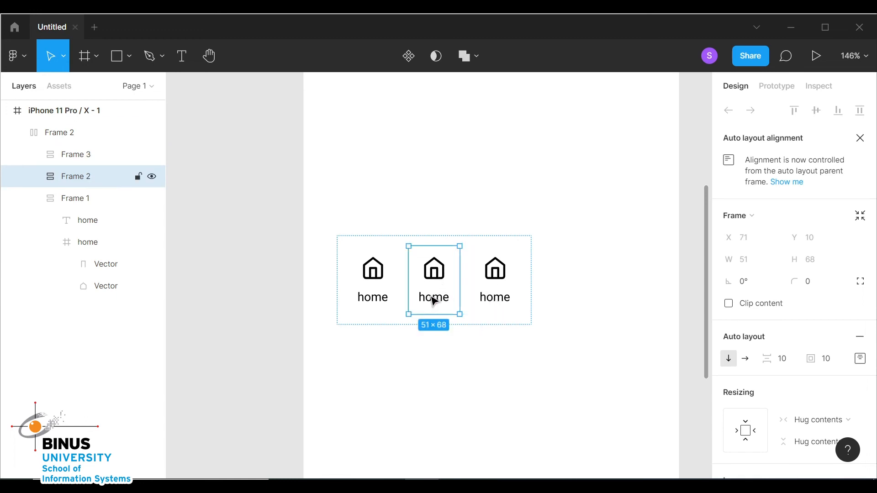
pyautogui.doubleClick(434, 301)
pyautogui.doubleClick(435, 301)
pyautogui.write('notification')
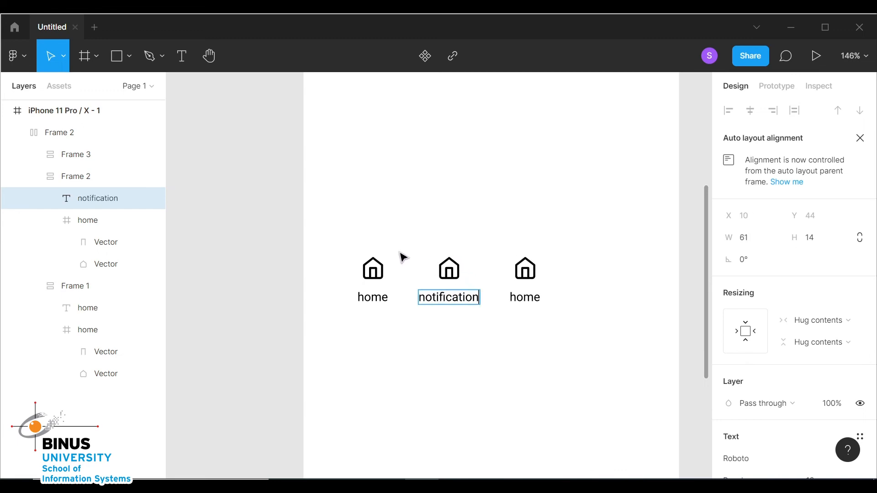
pyautogui.press('Escape')
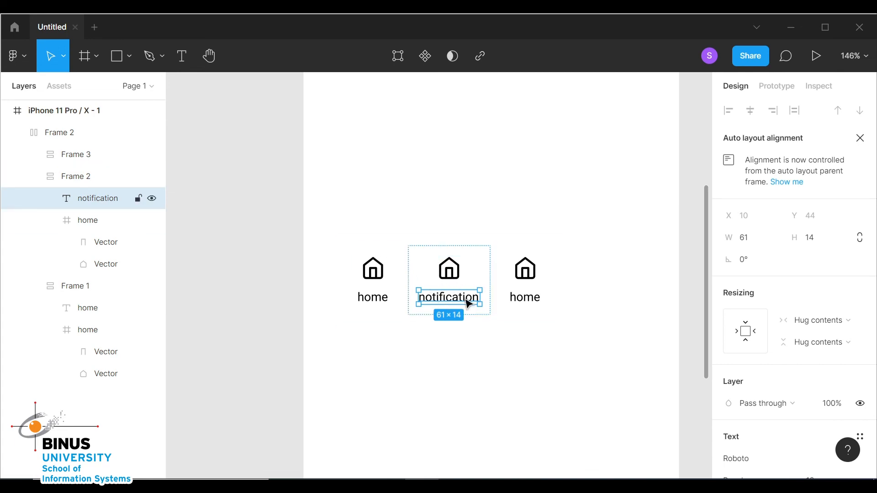
# Search the Feather Icons plugin for "notif" and insert the bell icon
pyautogui.rightClick(473, 160)
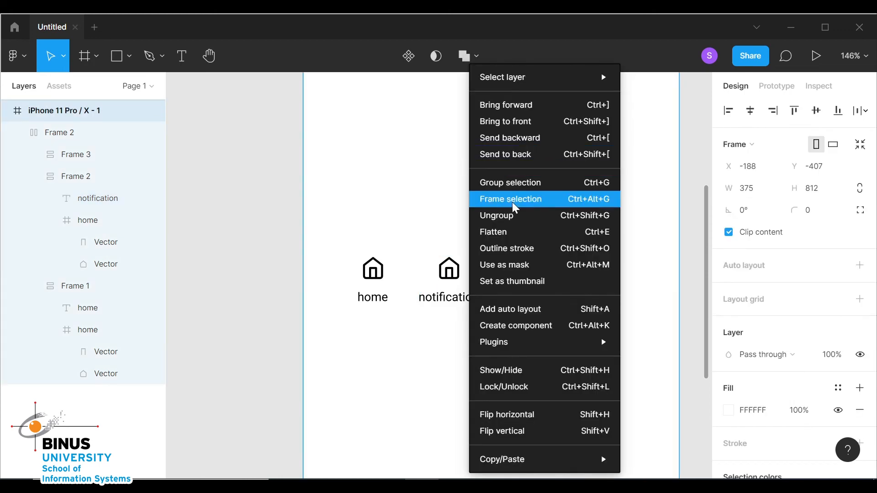
pyautogui.moveTo(502, 343)
pyautogui.moveTo(649, 341)
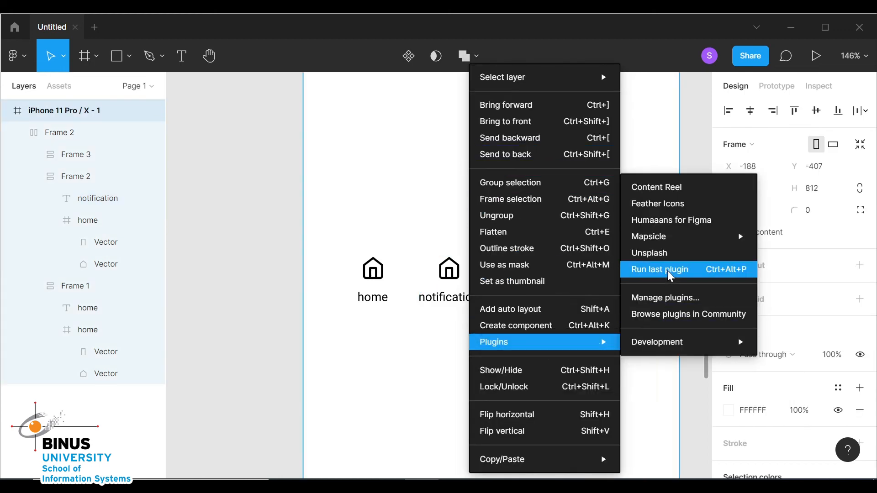
pyautogui.click(664, 203)
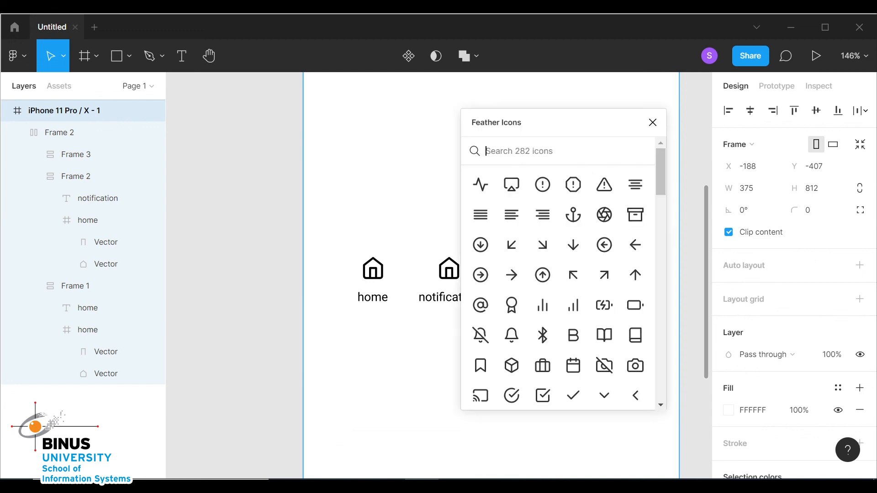
pyautogui.write('notif')
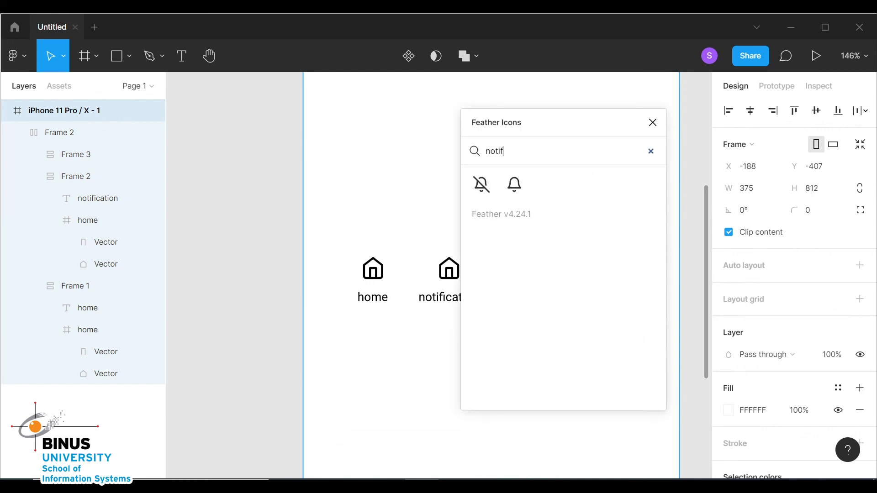
pyautogui.click(514, 184)
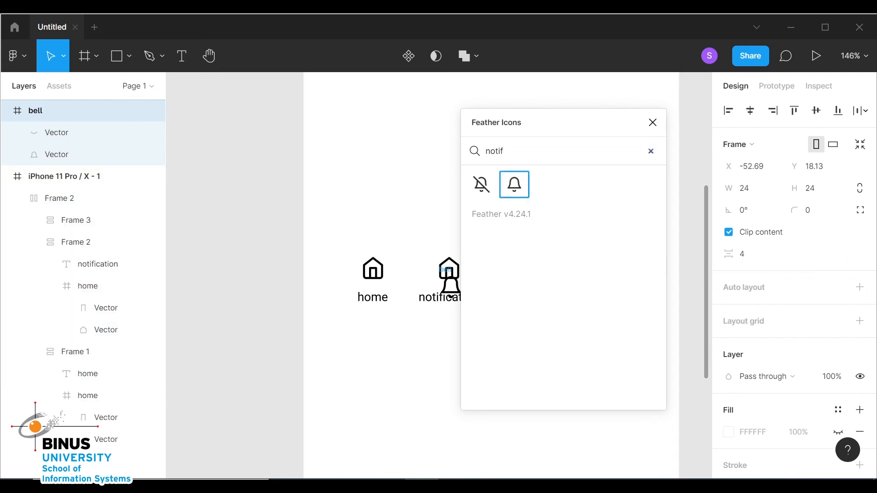
# Move the bell icon above the notification label in the middle item and delete that item's home icon
pyautogui.click(653, 124)
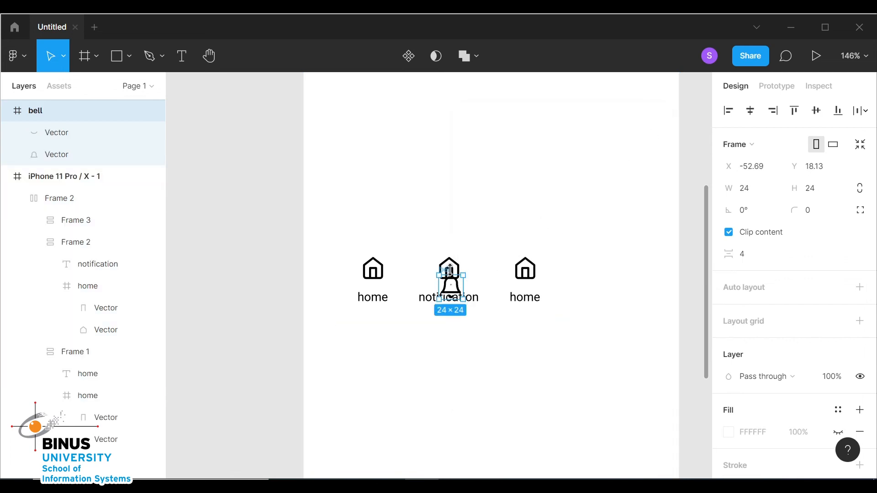
pyautogui.moveTo(453, 273)
pyautogui.mouseDown()
pyautogui.moveTo(483, 228)
pyautogui.moveTo(460, 184)
pyautogui.moveTo(450, 252)
pyautogui.moveTo(458, 261)
pyautogui.mouseUp()
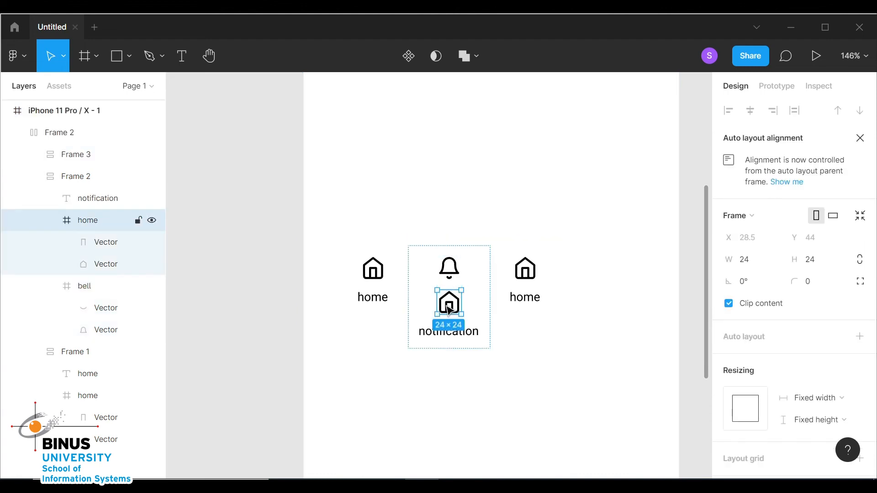
pyautogui.press('Delete')
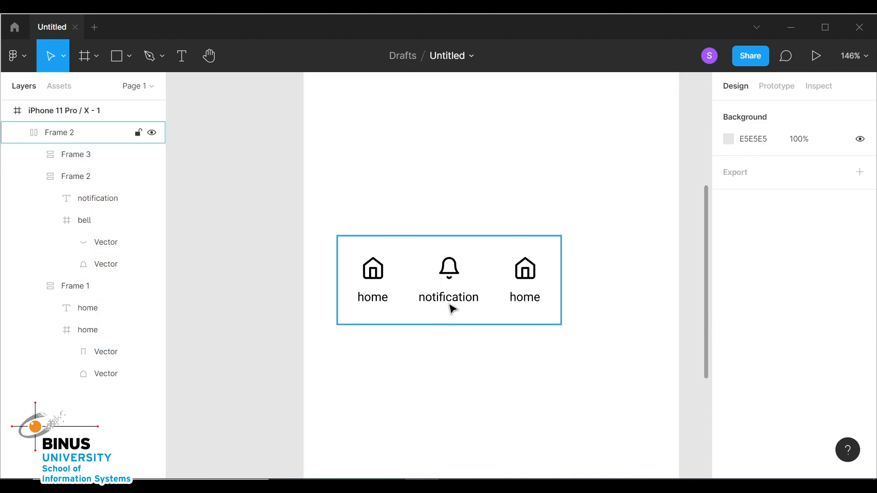
# Change the third item's label text to "account"
pyautogui.doubleClick(524, 303)
pyautogui.doubleClick(524, 298)
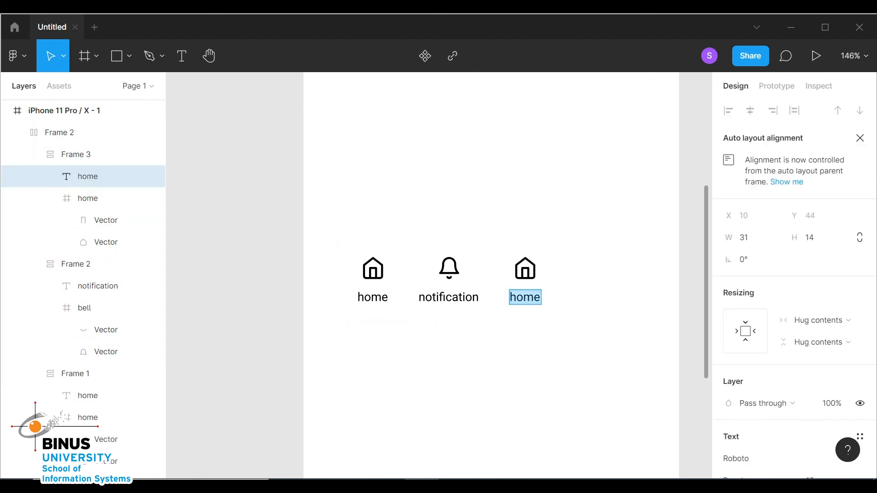
pyautogui.write('account')
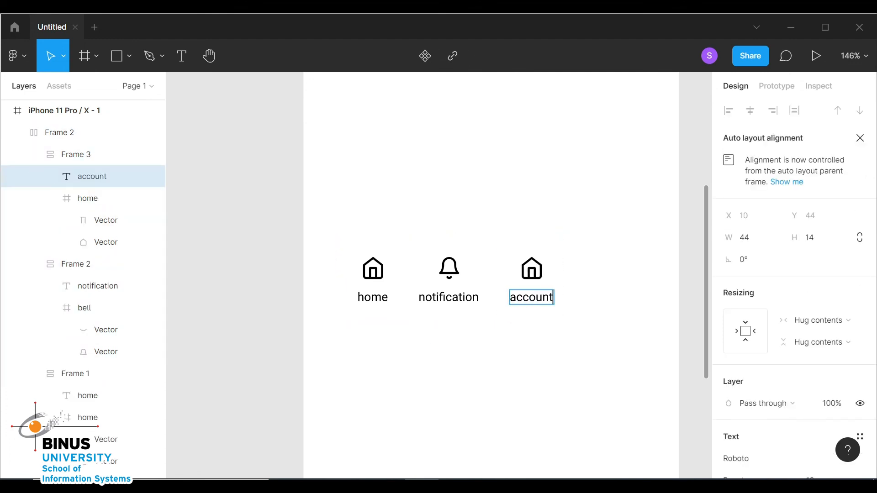
pyautogui.press('Escape')
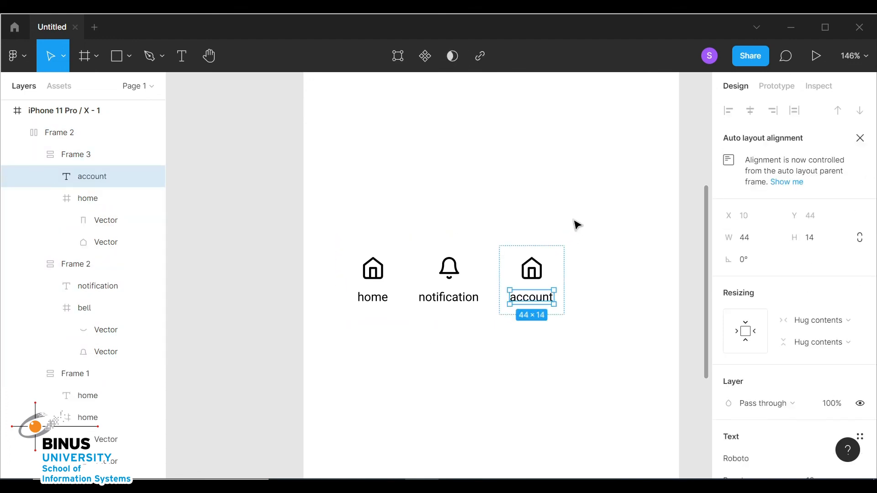
pyautogui.click(550, 224)
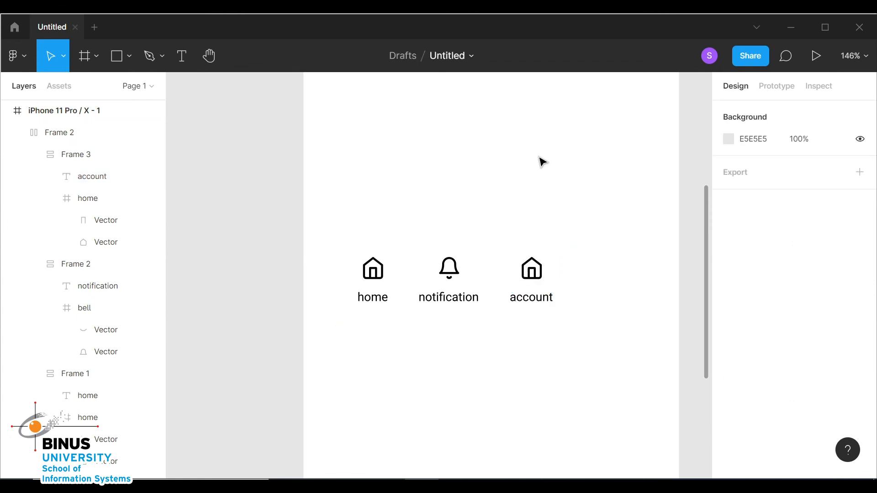
# Search the Feather Icons plugin for "user" and insert the single-person user icon
pyautogui.rightClick(540, 159)
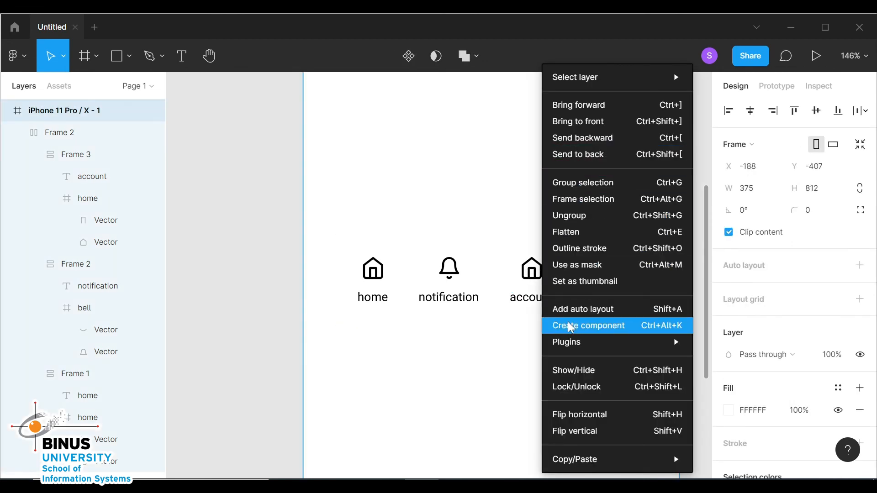
pyautogui.moveTo(576, 342)
pyautogui.moveTo(744, 234)
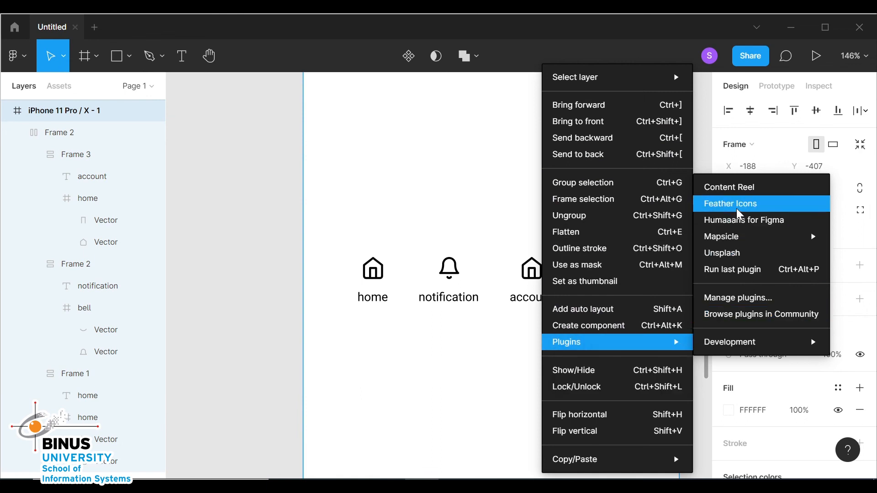
pyautogui.click(736, 206)
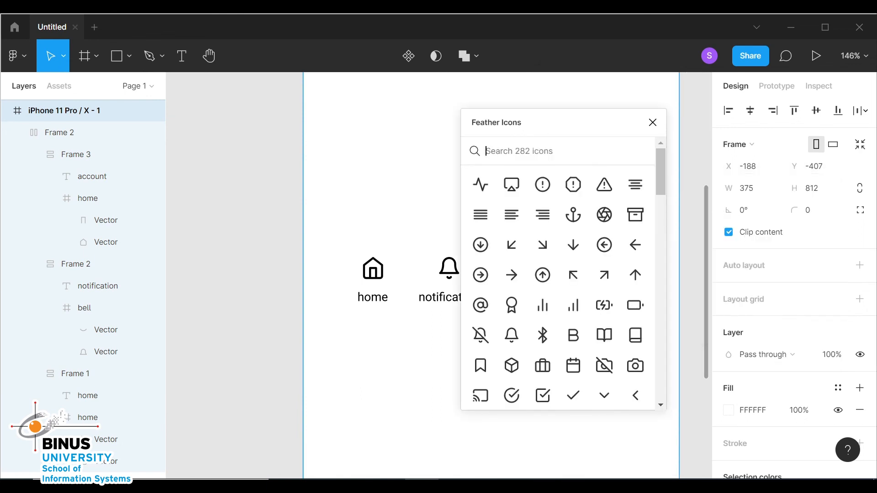
pyautogui.write('user')
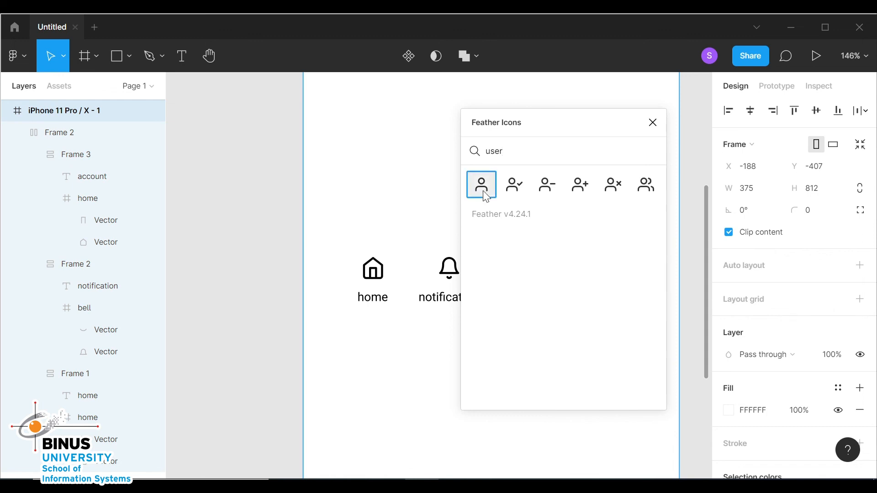
pyautogui.click(483, 190)
pyautogui.click(653, 122)
# Move the user icon above the account label in the third item and delete that item's home icon
pyautogui.moveTo(452, 279); pyautogui.dragTo(520, 264)
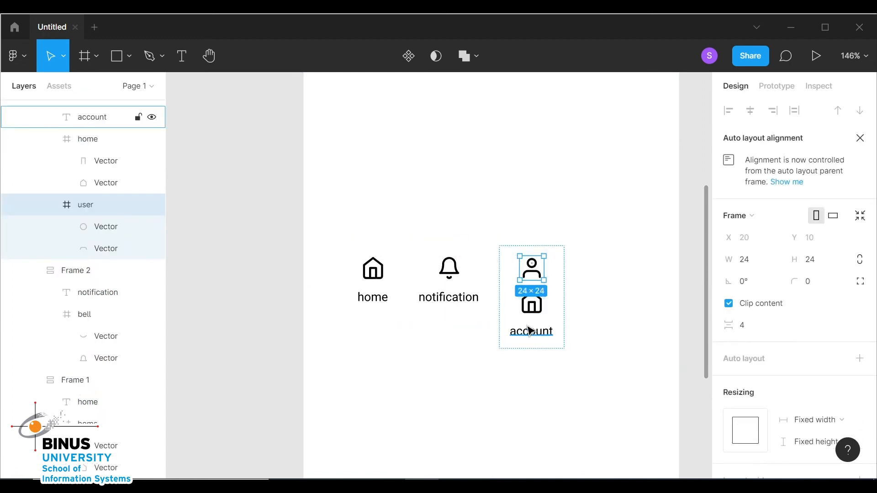
pyautogui.click(537, 312)
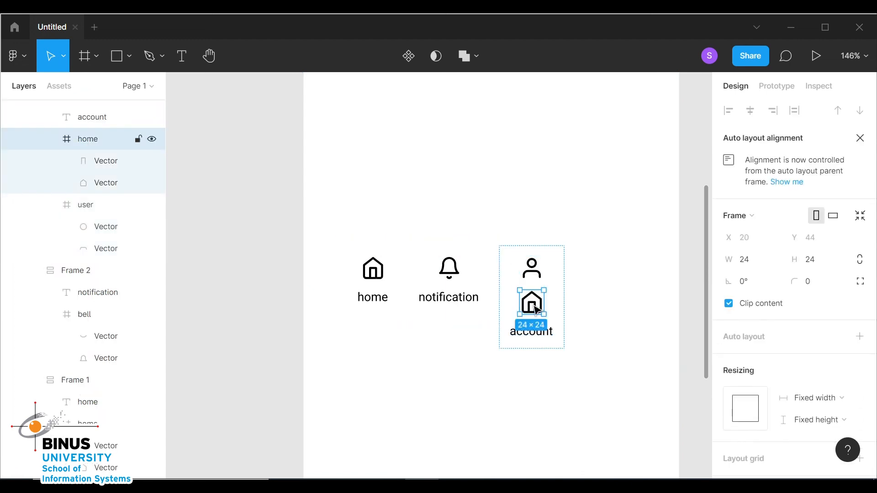
pyautogui.press('Delete')
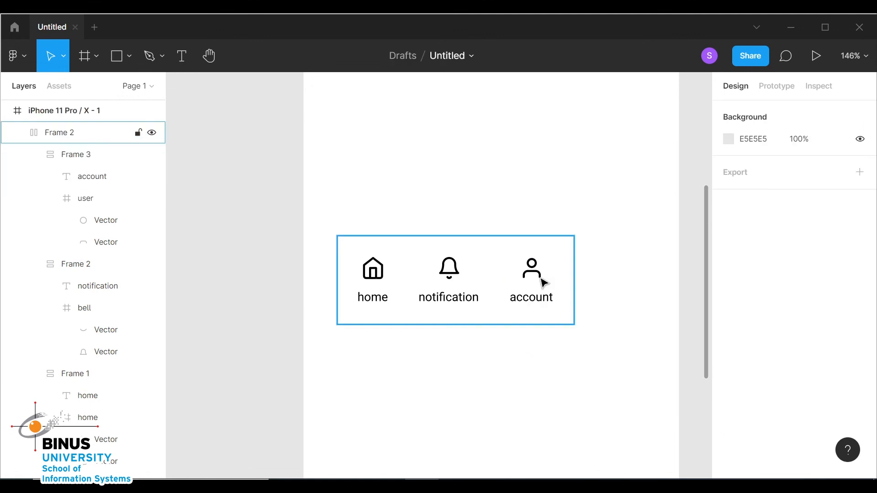
# Move the whole menu row to the bottom edge of the phone frame, centred at X 69, Y 724
pyautogui.click(492, 269)
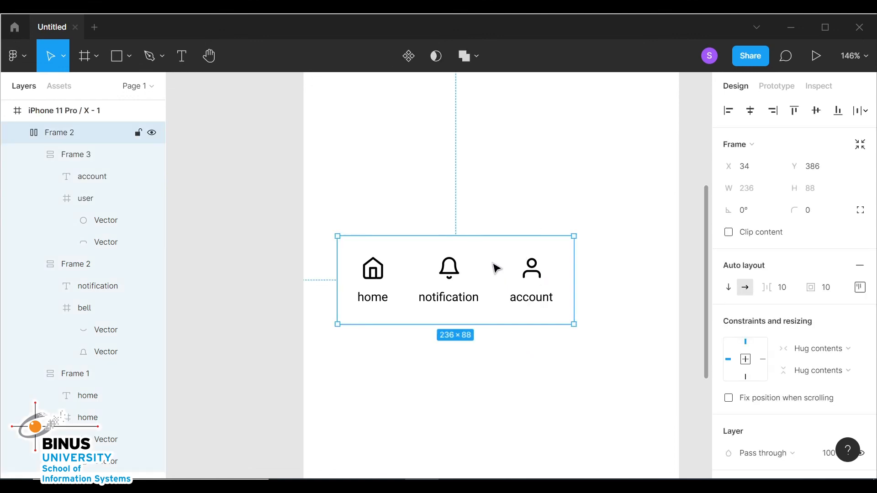
pyautogui.keyDown('ctrl'); pyautogui.scroll(-4, 511, 256); pyautogui.keyUp('ctrl')
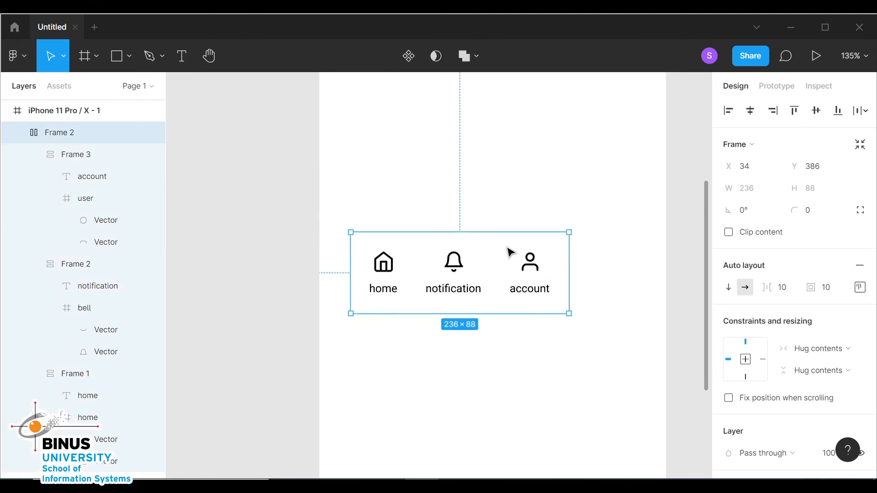
pyautogui.keyDown('ctrl'); pyautogui.scroll(-4, 510, 252); pyautogui.keyUp('ctrl')
pyautogui.moveTo(514, 250); pyautogui.dragTo(511, 403)
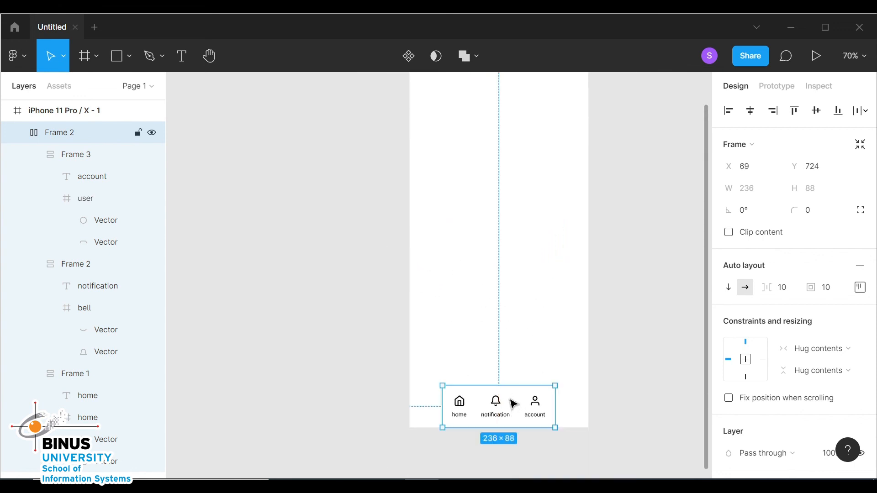
pyautogui.keyDown('ctrl'); pyautogui.scroll(2, 539, 349); pyautogui.keyUp('ctrl')
pyautogui.scroll(-2, 526, 342)
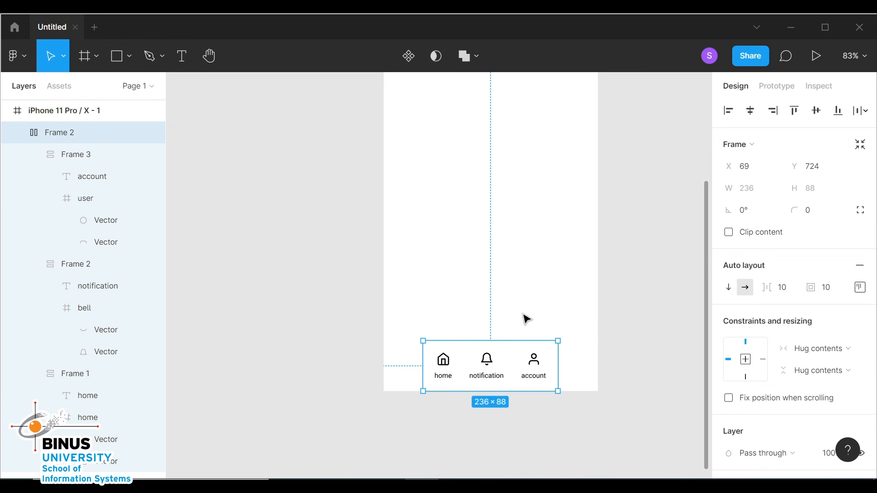
pyautogui.keyDown('ctrl'); pyautogui.scroll(3, 526, 319); pyautogui.keyUp('ctrl')
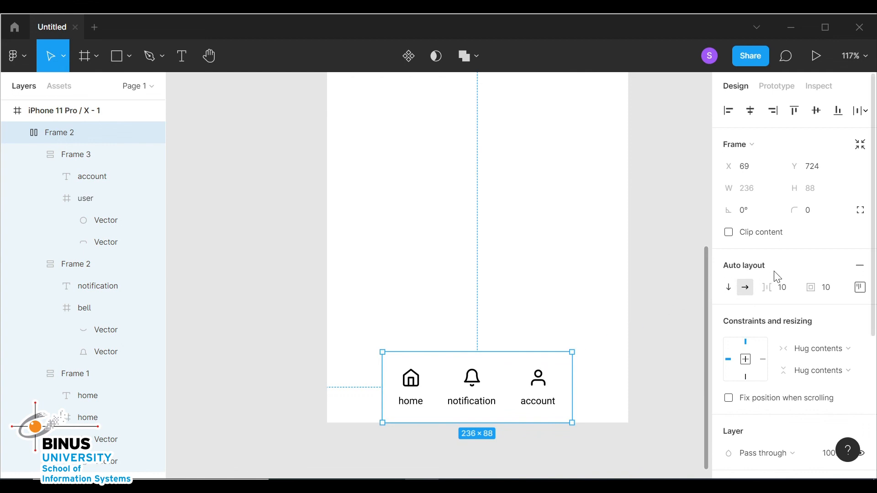
# Set the auto layout spacing between the menu row's items to 20
pyautogui.moveTo(771, 288); pyautogui.dragTo(775, 291)
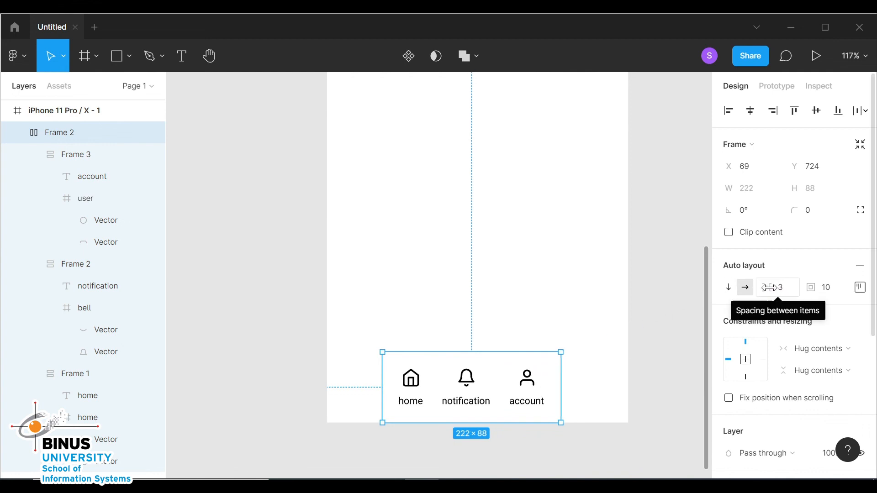
pyautogui.click(782, 296)
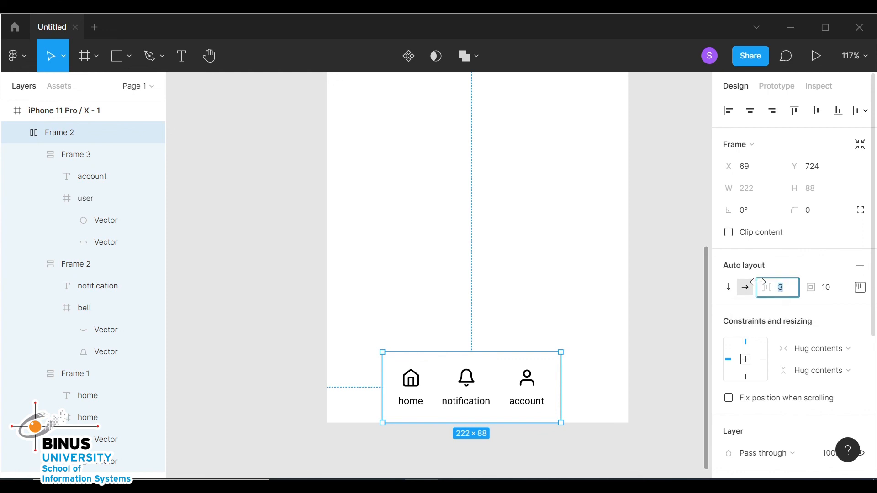
pyautogui.write('20')
pyautogui.press('Return')
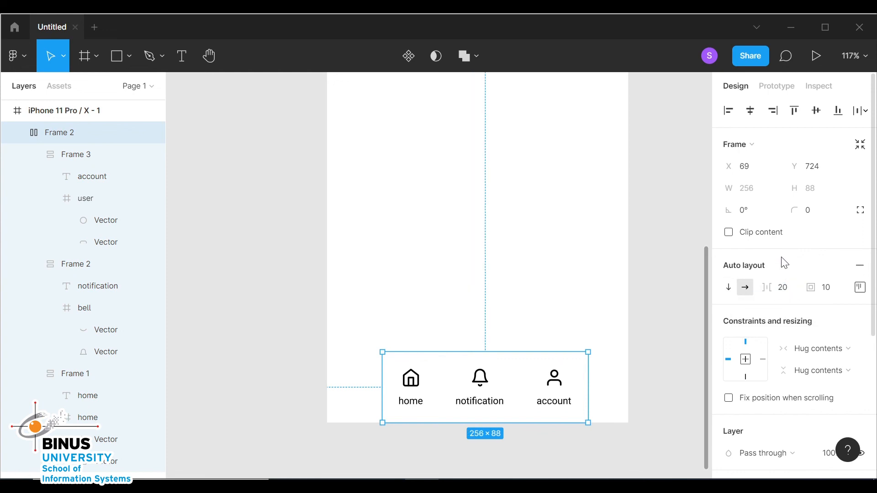
# Widen the spacing between the menu row's items to 47 and recentre the row at X 32, Y 724
pyautogui.moveTo(770, 287)
pyautogui.mouseDown()
pyautogui.moveTo(799, 288)
pyautogui.moveTo(744, 288)
pyautogui.moveTo(806, 287)
pyautogui.moveTo(772, 286)
pyautogui.mouseUp()
pyautogui.moveTo(514, 380); pyautogui.dragTo(485, 380)
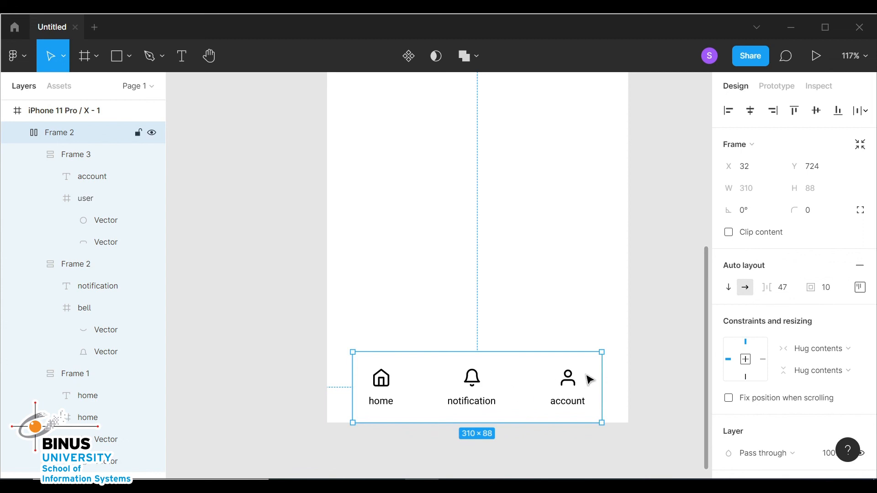
# Set the menu row's auto layout padding to 0 and reposition it centred near the frame's bottom at X 42, Y 734
pyautogui.click(832, 291)
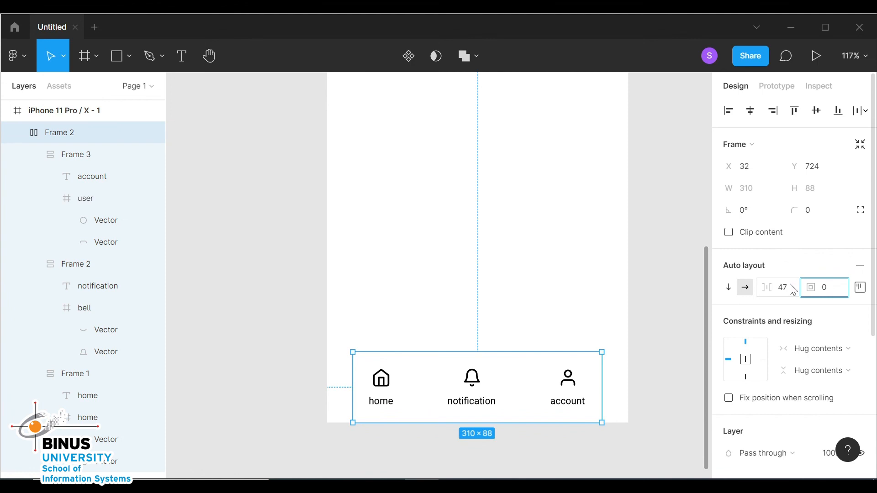
pyautogui.press('Return')
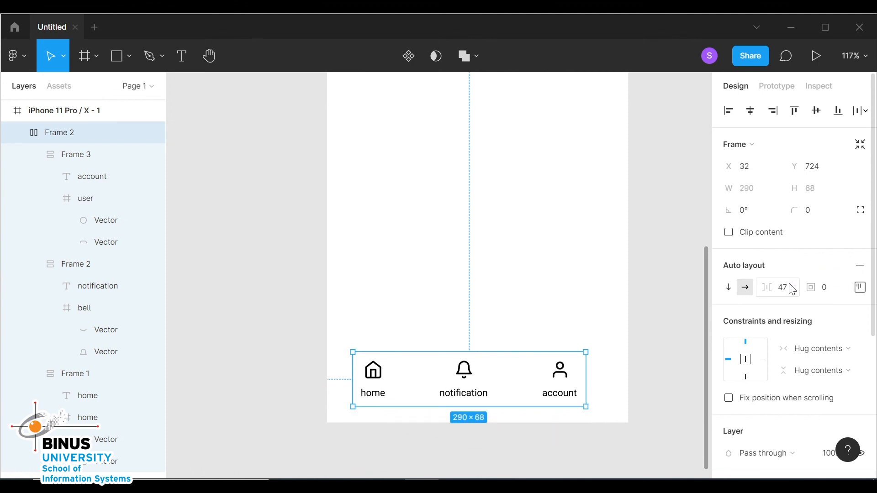
pyautogui.doubleClick(382, 383)
pyautogui.click(411, 365)
pyautogui.moveTo(515, 384); pyautogui.dragTo(523, 393)
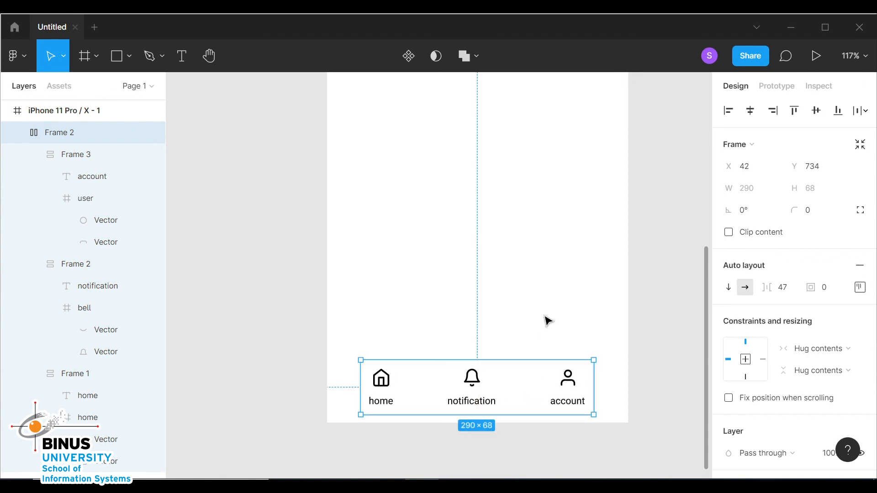
pyautogui.click(562, 319)
pyautogui.scroll(-3, 558, 337)
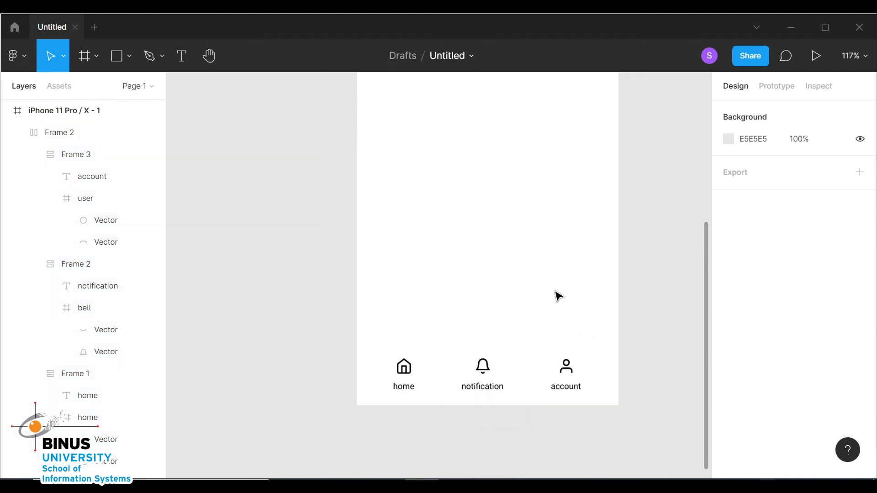
pyautogui.scroll(3, 564, 285)
pyautogui.scroll(-2, 564, 283)
pyautogui.scroll(-2, 563, 277)
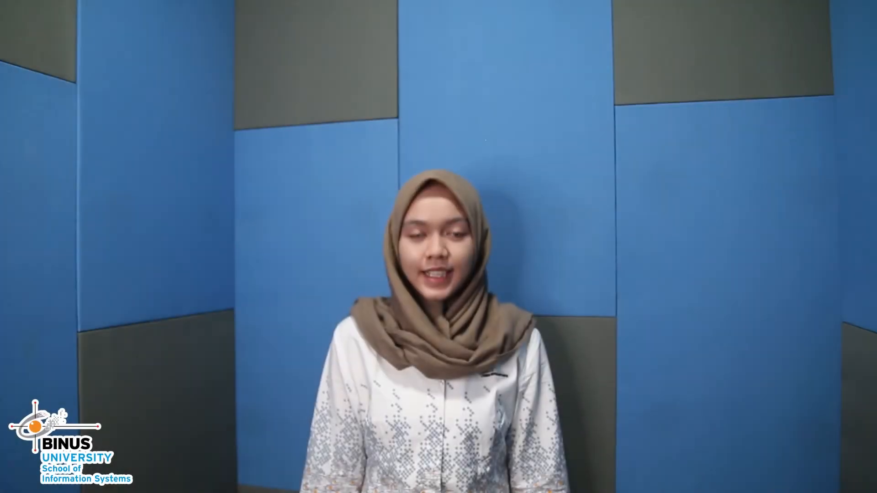